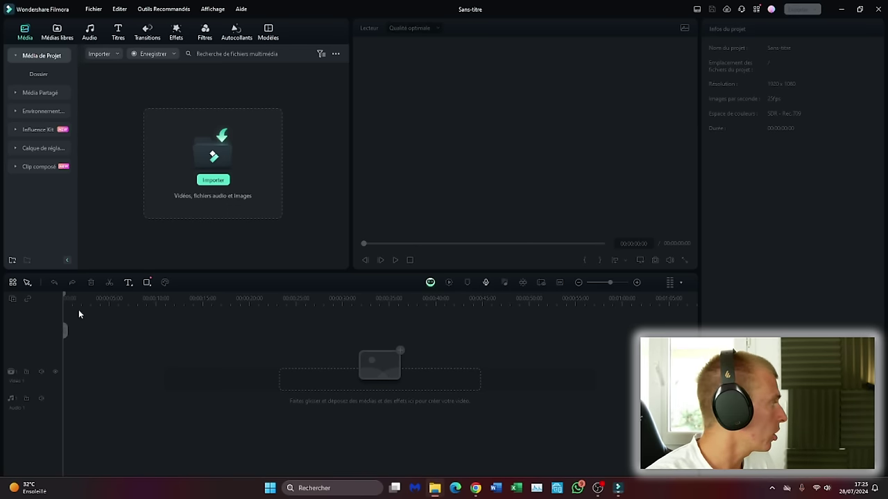
# Step: Import the music track No Yeah! - LiQWYD and the Producevoix video from the Nouveau dossier folder into the project media
pyautogui.hotkey('alt', 'Tab')
pyautogui.moveTo(632, 206); pyautogui.dragTo(660, 189)
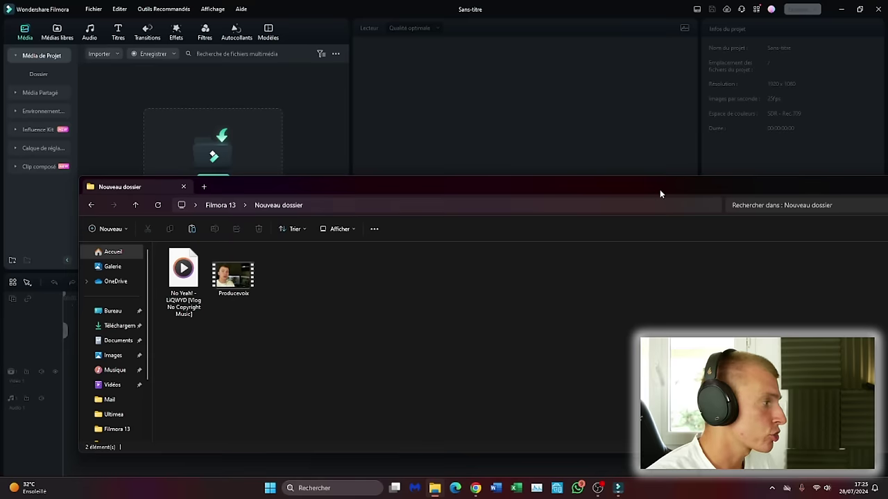
pyautogui.moveTo(353, 306); pyautogui.dragTo(208, 274)
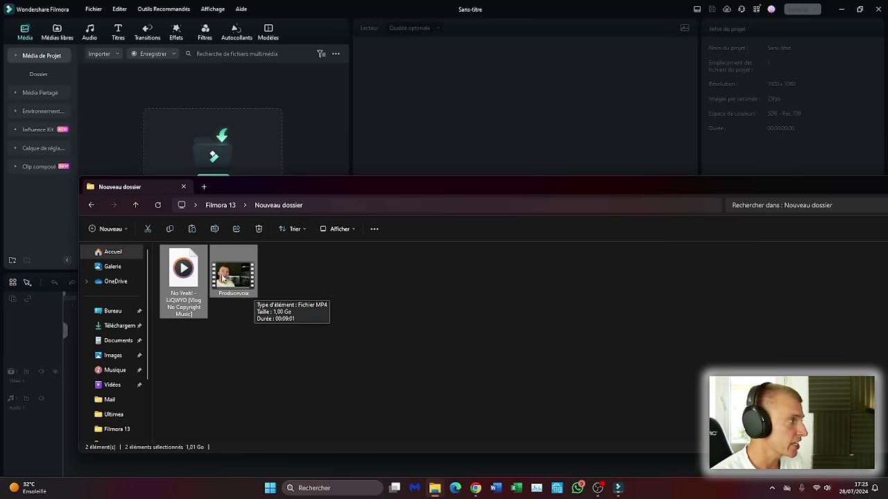
pyautogui.moveTo(290, 122); pyautogui.dragTo(234, 118)
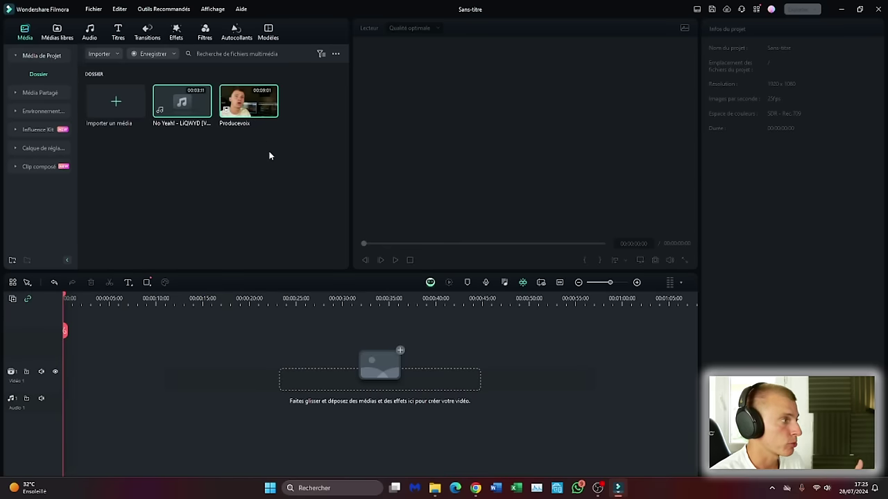
# Step: Place the Producevoix video on the timeline, starting at 00:00 on the Vidéo 2 track
pyautogui.click(256, 172)
pyautogui.moveTo(258, 115); pyautogui.dragTo(71, 362)
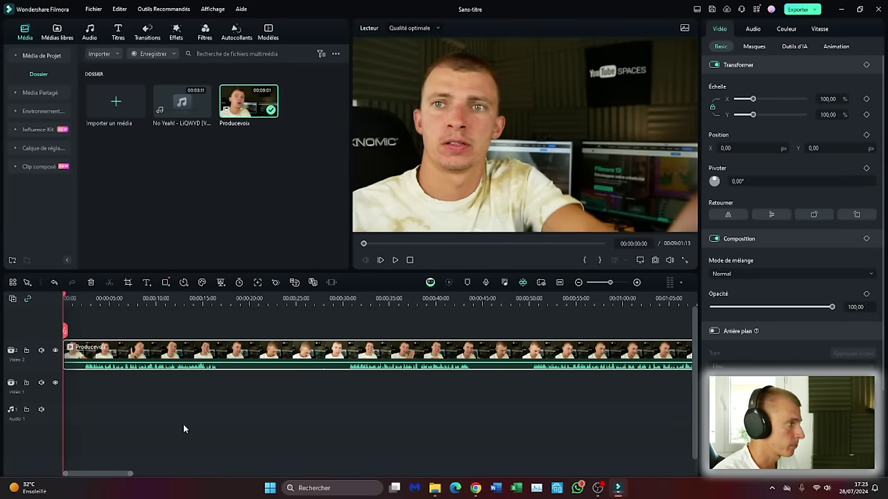
pyautogui.click(184, 430)
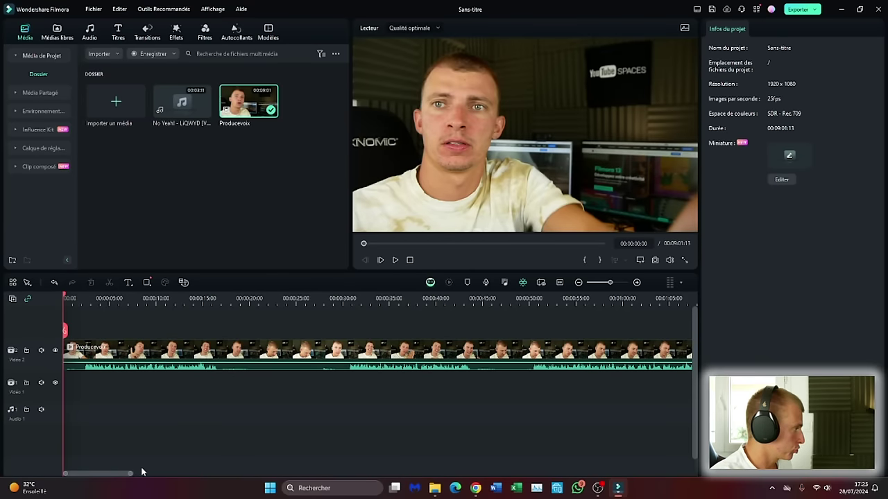
# Step: Add the No Yeah! - LiQWYD music track at the start of the Audio 1 track
pyautogui.scroll(-3, 238, 388)
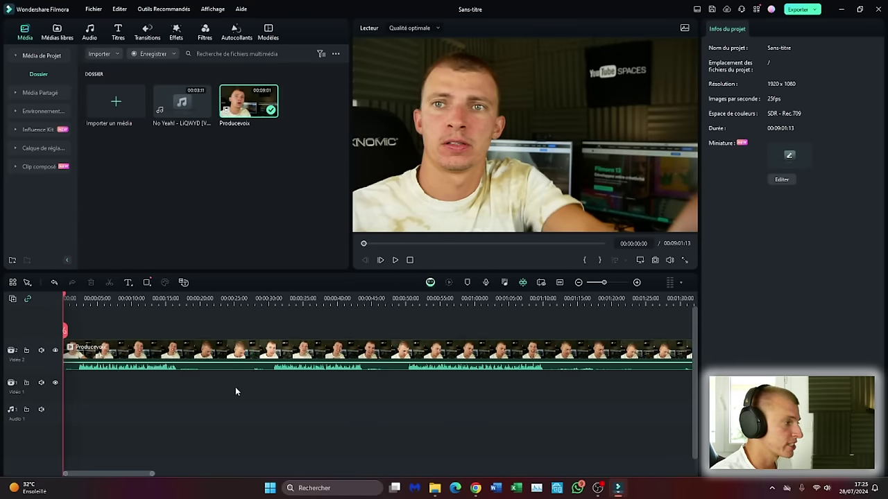
pyautogui.scroll(-1, 235, 387)
pyautogui.scroll(2, 235, 391)
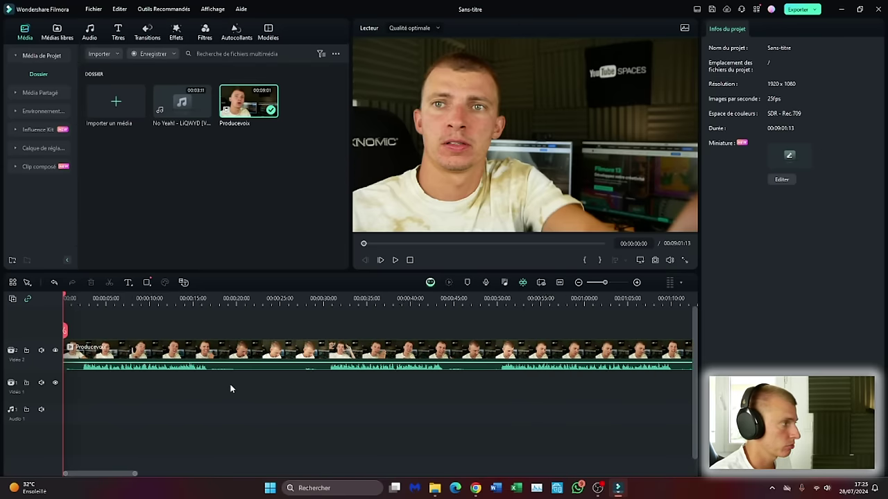
pyautogui.scroll(-2, 231, 389)
pyautogui.moveTo(169, 100); pyautogui.dragTo(68, 423)
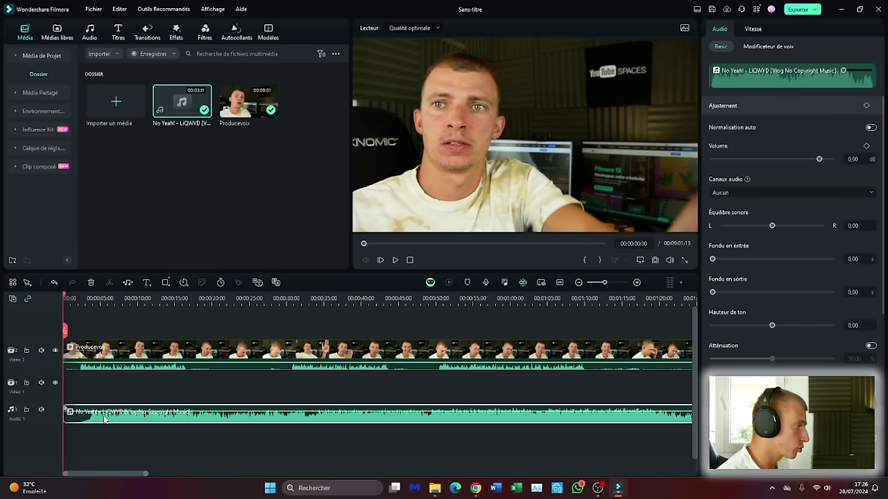
# Step: Delete the music clip and the Producevoix clip from the timeline
pyautogui.press('Delete')
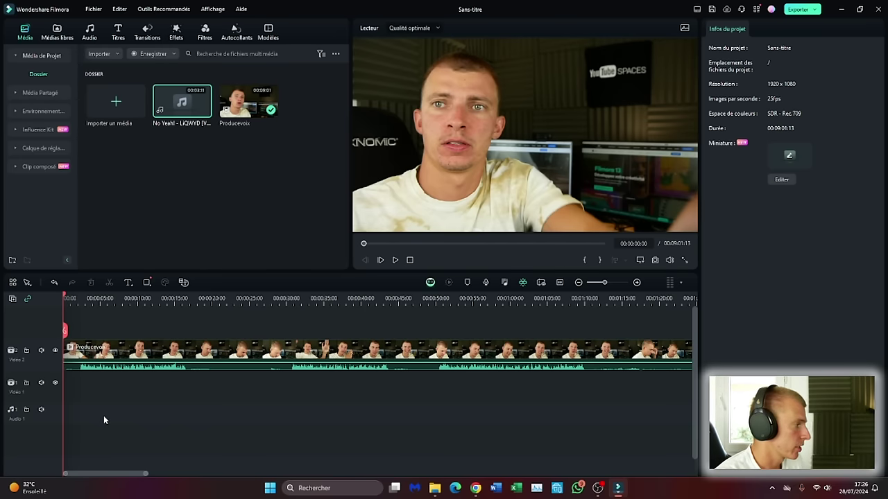
pyautogui.click(138, 352)
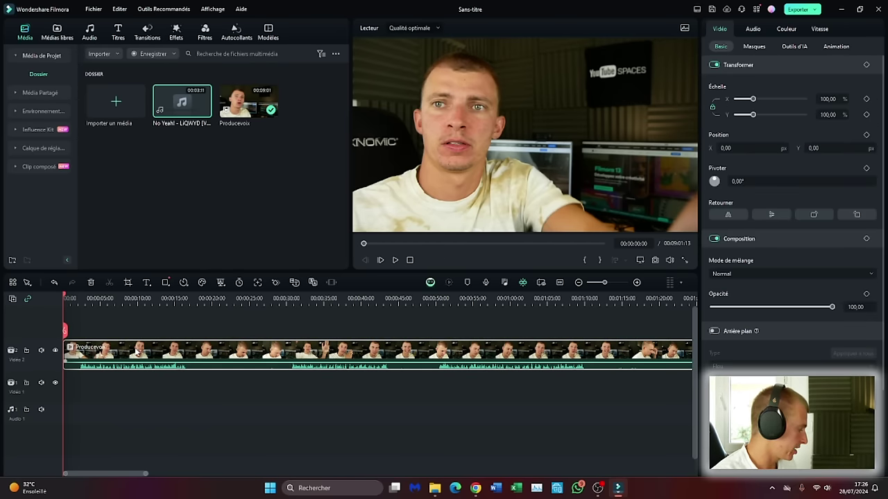
pyautogui.press('Delete')
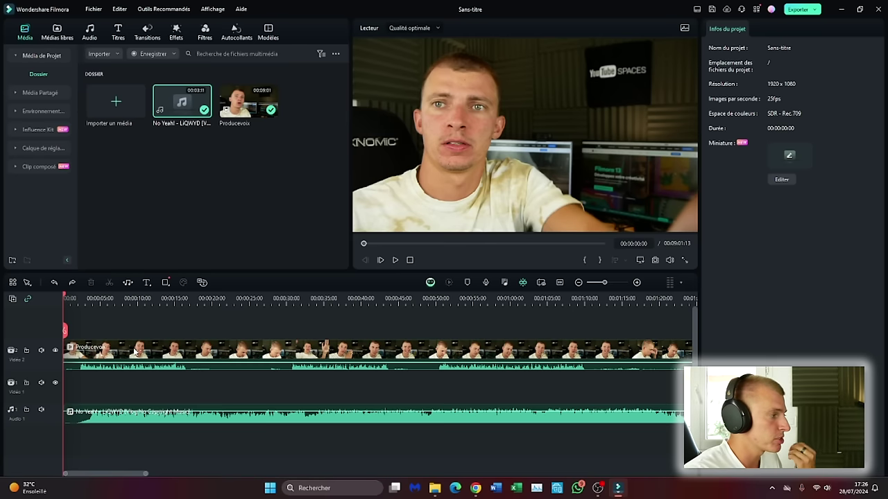
pyautogui.click(224, 349)
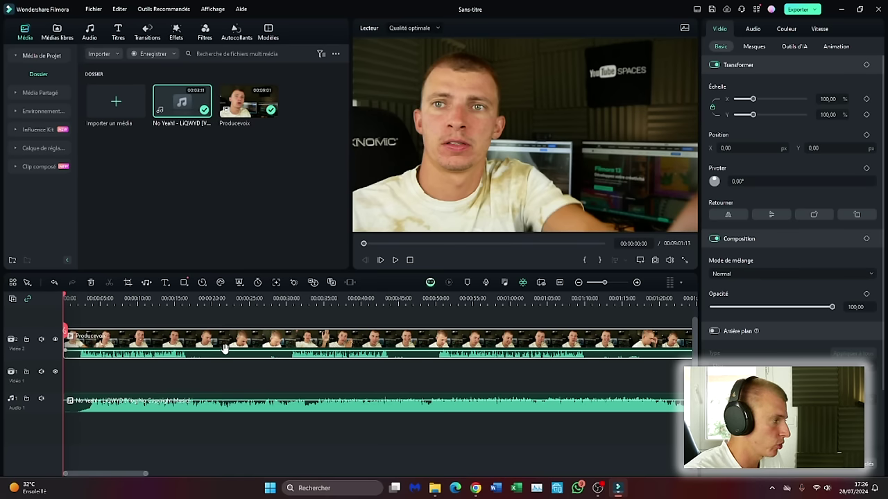
pyautogui.rightClick(170, 347)
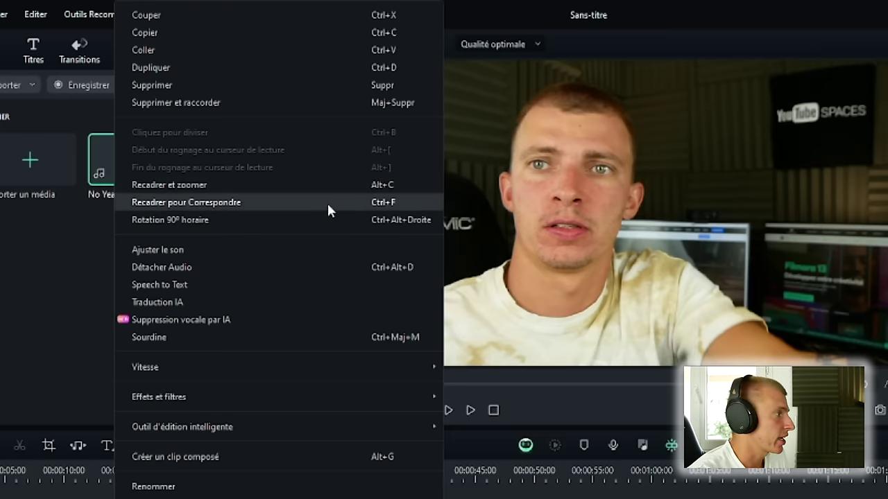
pyautogui.click(327, 201)
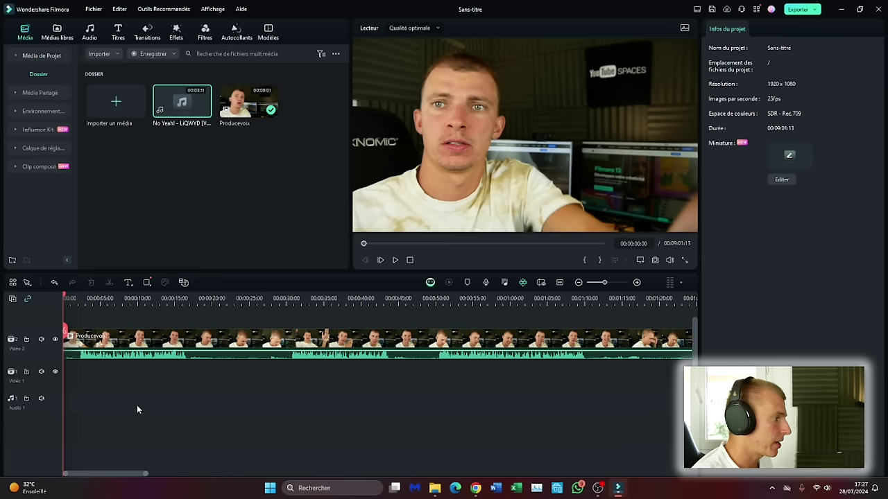
# Step: Split the Producevoix clip at 00:00:30:19 and delete the part before the cut
pyautogui.click(292, 300)
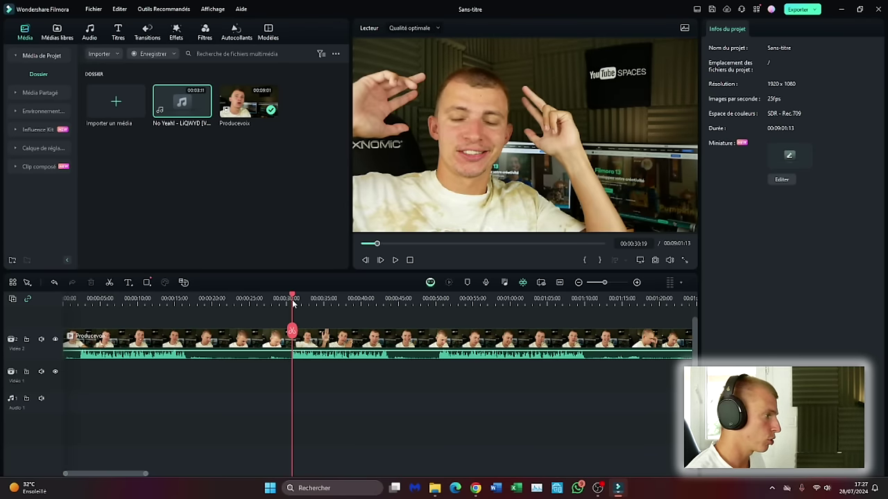
pyautogui.hotkey('ctrl', 'b')
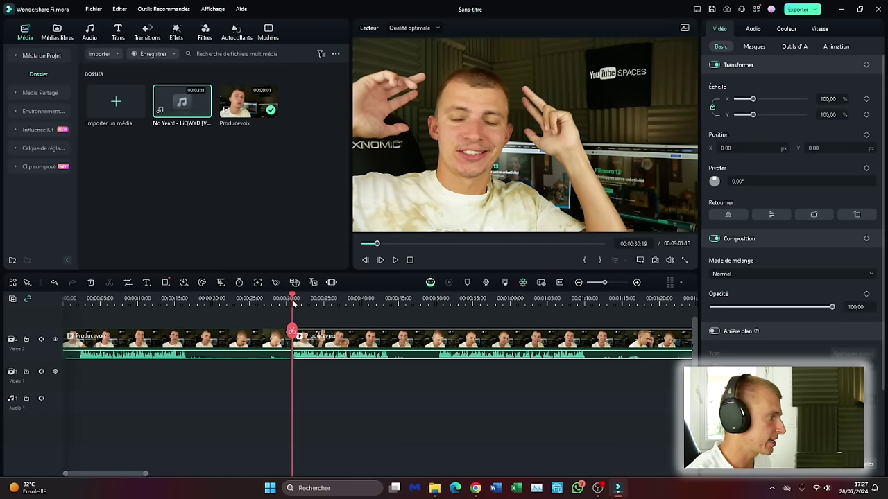
pyautogui.click(134, 336)
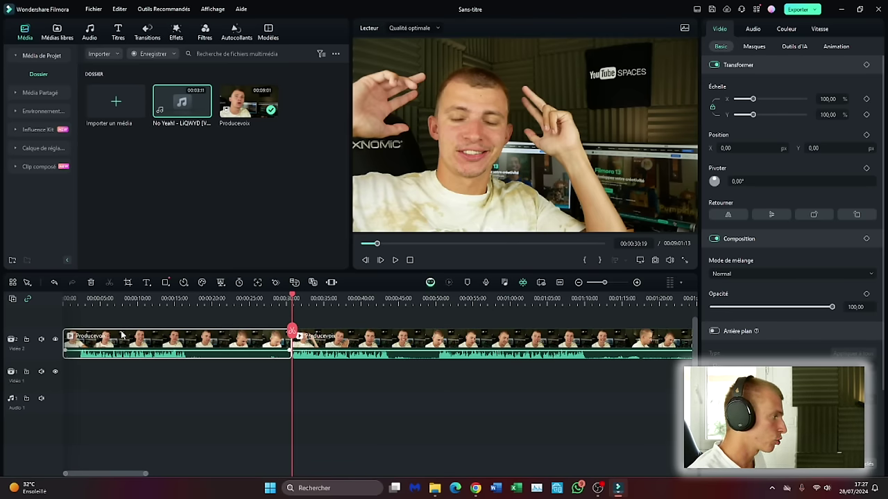
pyautogui.press('Delete')
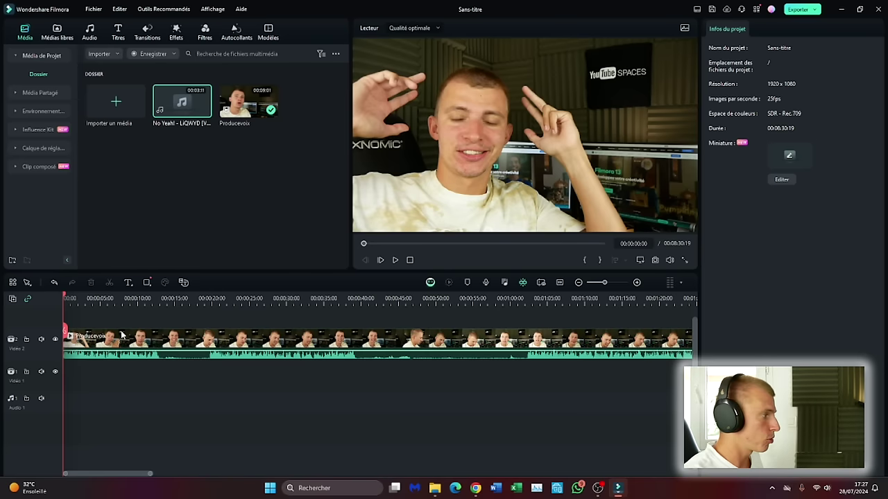
# Step: Play the trimmed footage from the start in short stretches to find where speech should be cut
pyautogui.press('space')
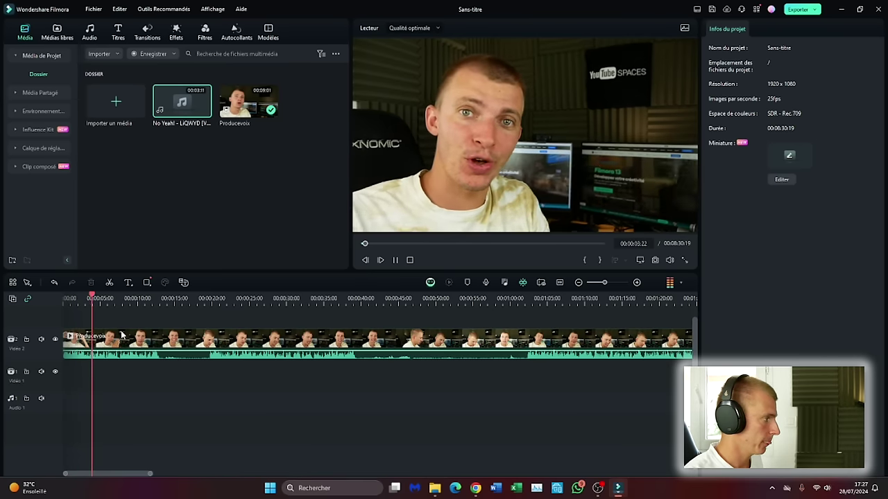
pyautogui.press('space')
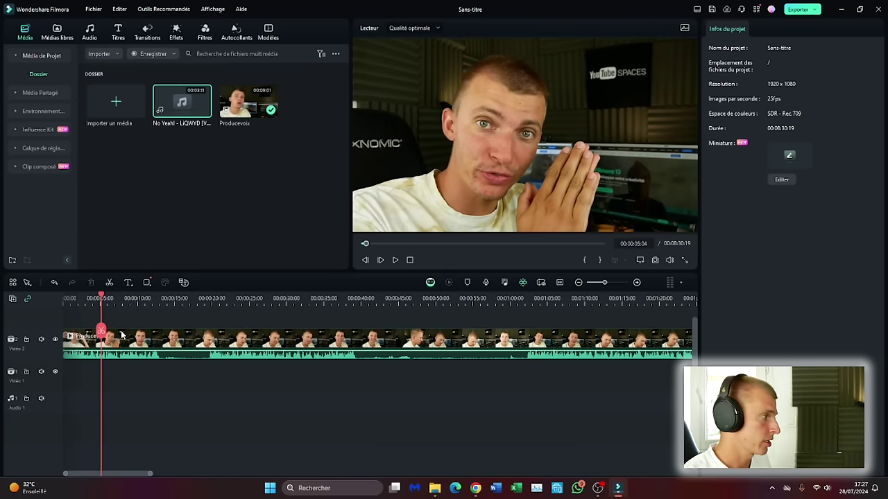
pyautogui.press('space')
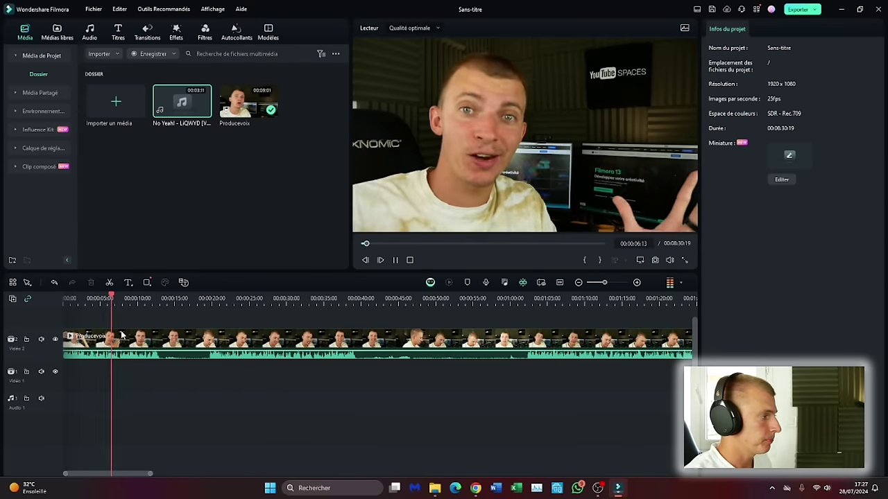
pyautogui.press('space')
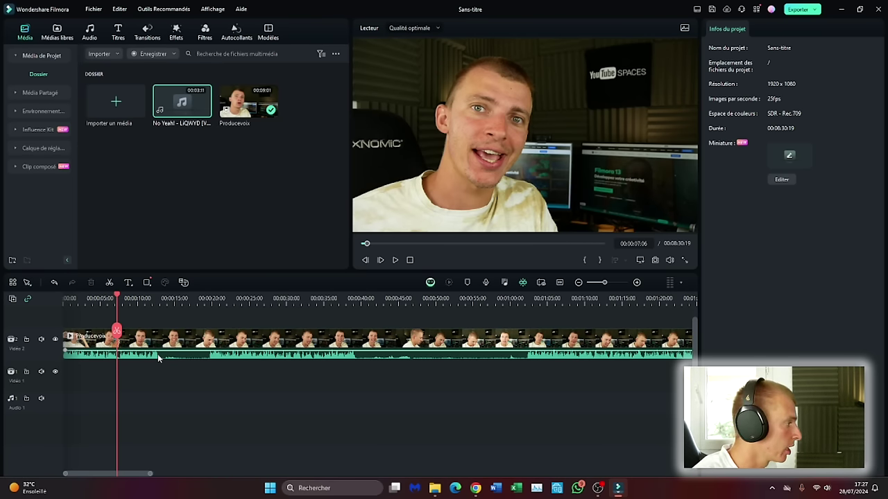
pyautogui.press('space')
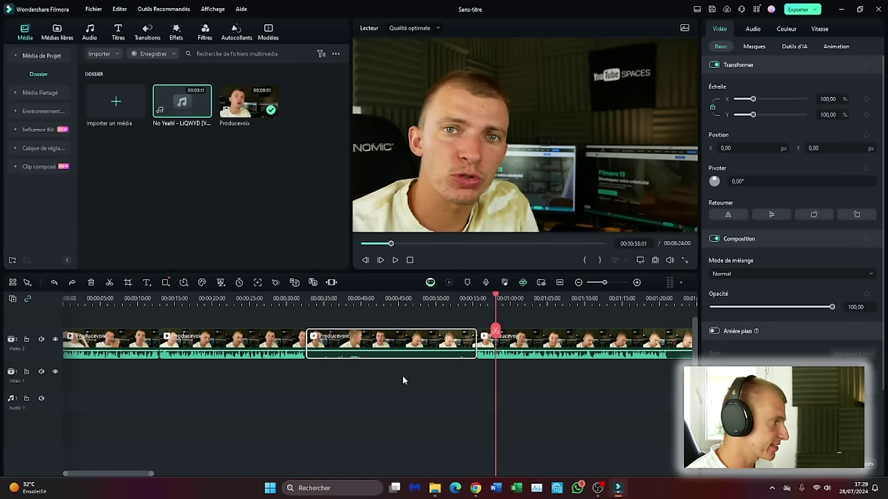
# Step: Delete the third and second Producevoix segments from the timeline and scrub through the remaining footage
pyautogui.press('Delete')
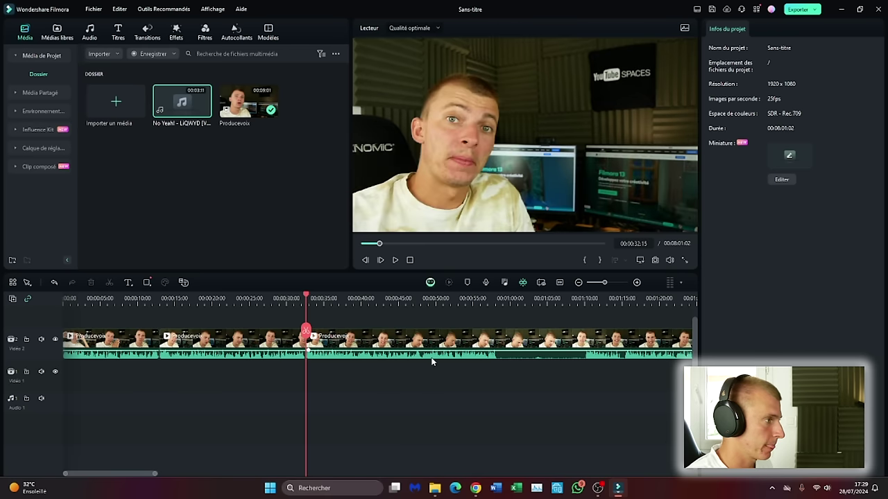
pyautogui.click(222, 341)
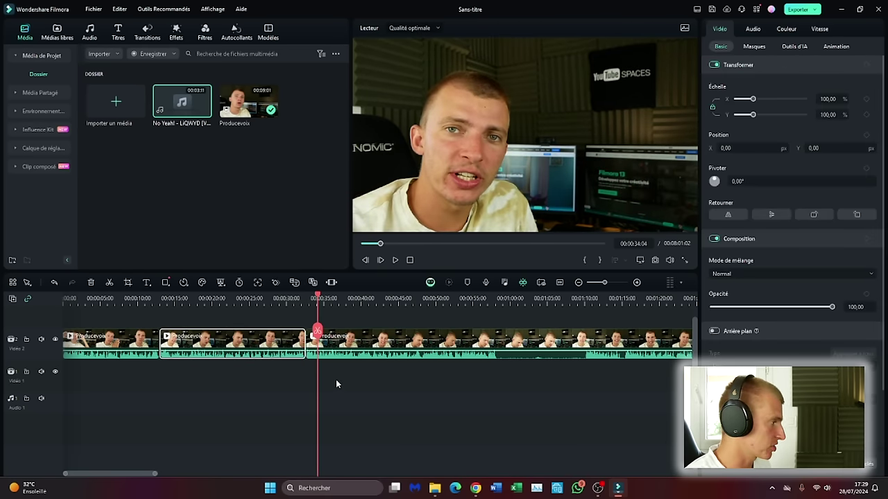
pyautogui.press('Delete')
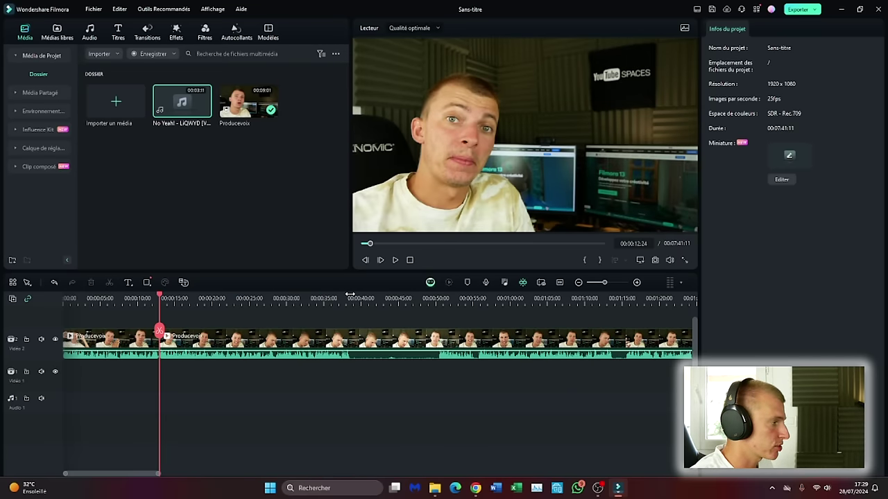
pyautogui.click(224, 298)
pyautogui.click(254, 298)
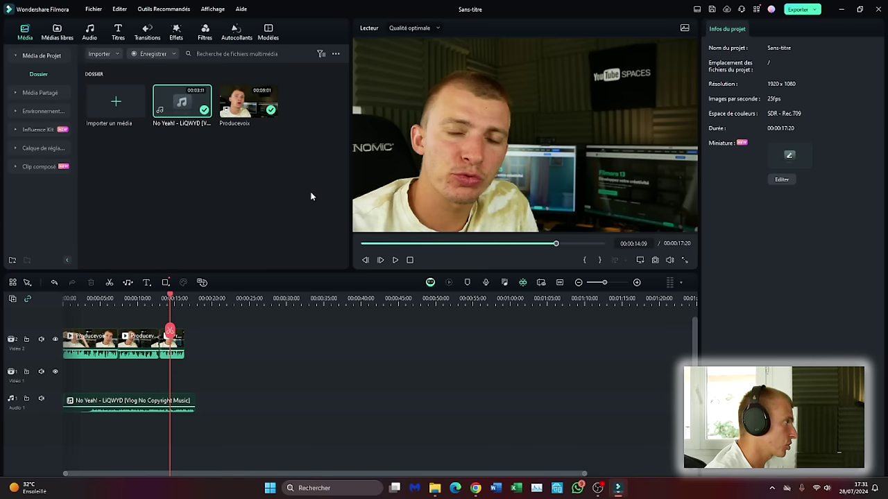
# Step: Open the AI image tool in the stock media library and preview several previously generated images, including the seaside drinks
pyautogui.click(57, 31)
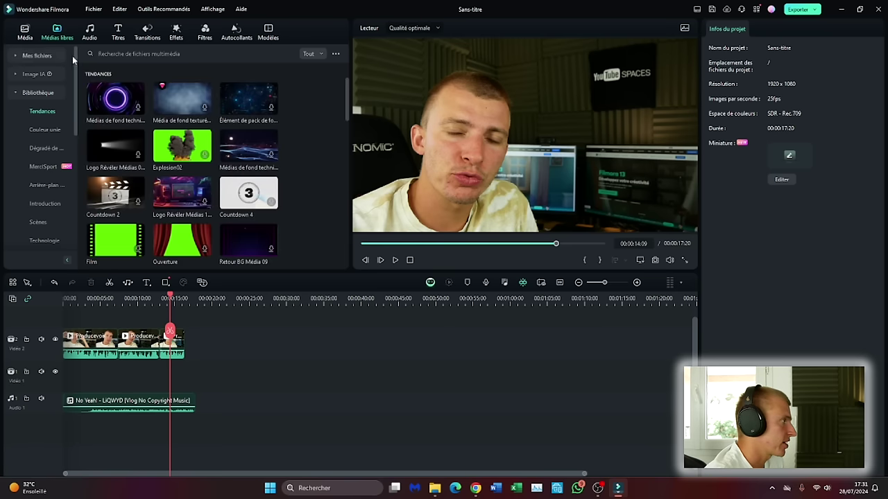
pyautogui.click(18, 76)
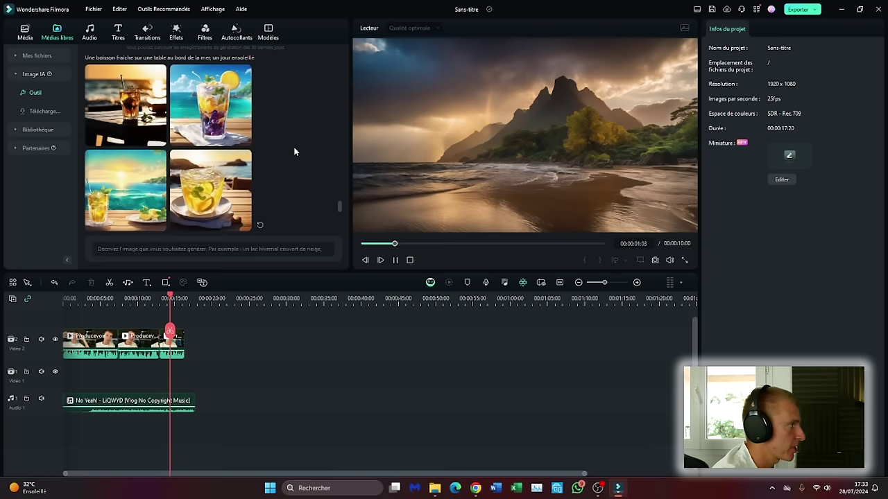
pyautogui.scroll(1, 132, 95)
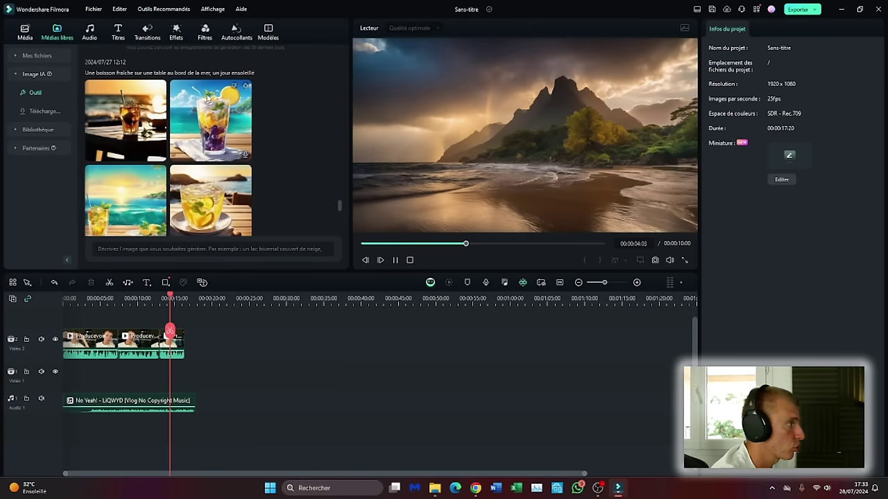
pyautogui.click(213, 129)
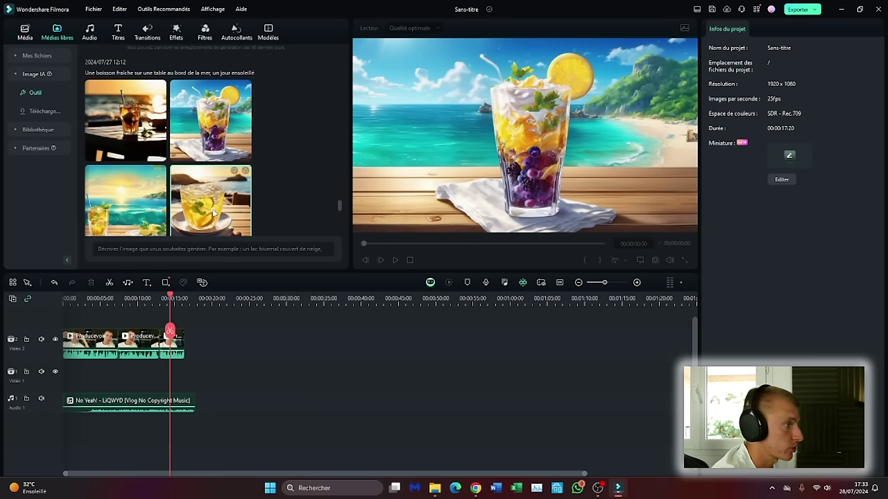
pyautogui.click(214, 213)
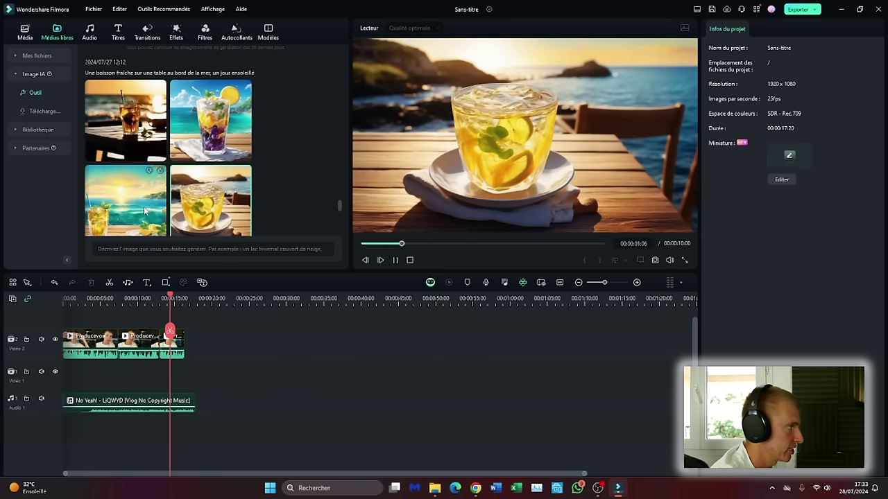
pyautogui.scroll(-5, 144, 211)
pyautogui.click(133, 135)
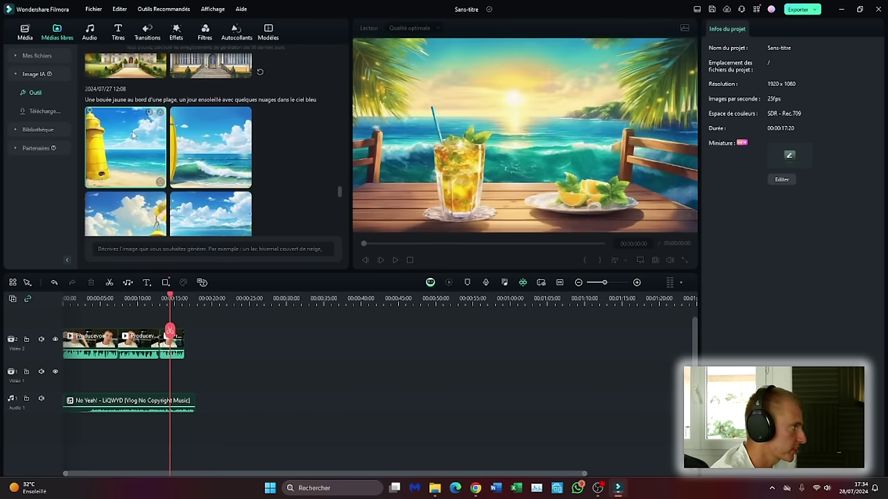
# Step: Open the AI music generation tool in the audio library
pyautogui.click(87, 32)
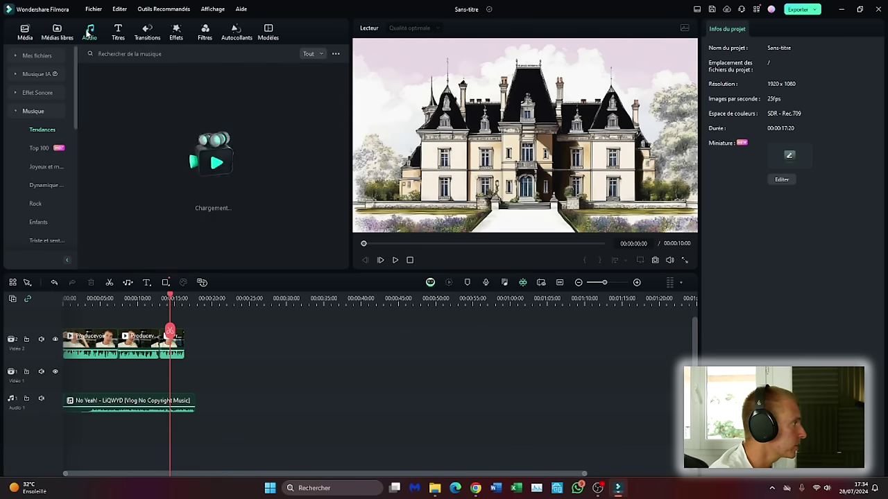
pyautogui.click(38, 73)
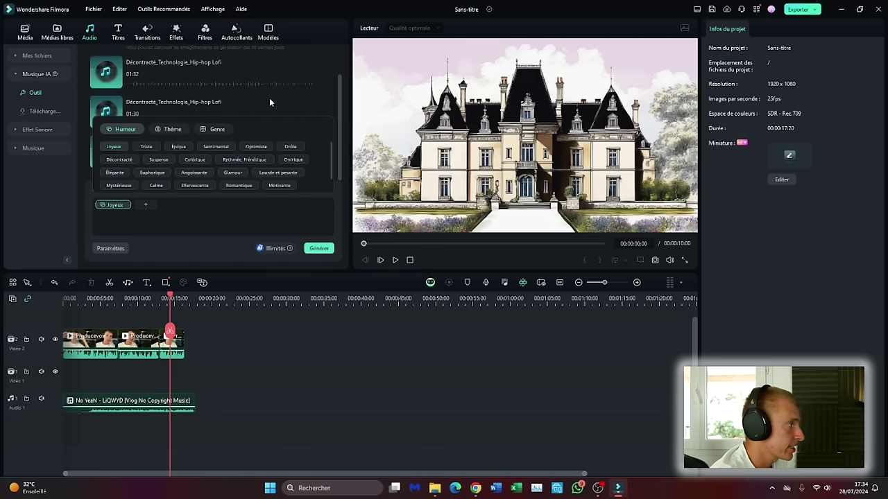
# Step: Preview the first Décontracté_Technologie_Hip-hop Lofi track and generate new AI music with the tags Joyeux and Technologie
pyautogui.click(203, 73)
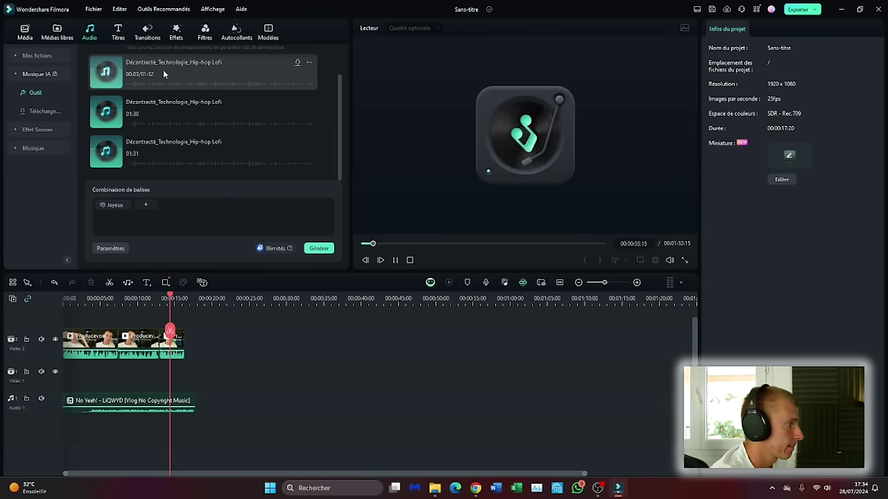
pyautogui.click(164, 69)
pyautogui.click(146, 205)
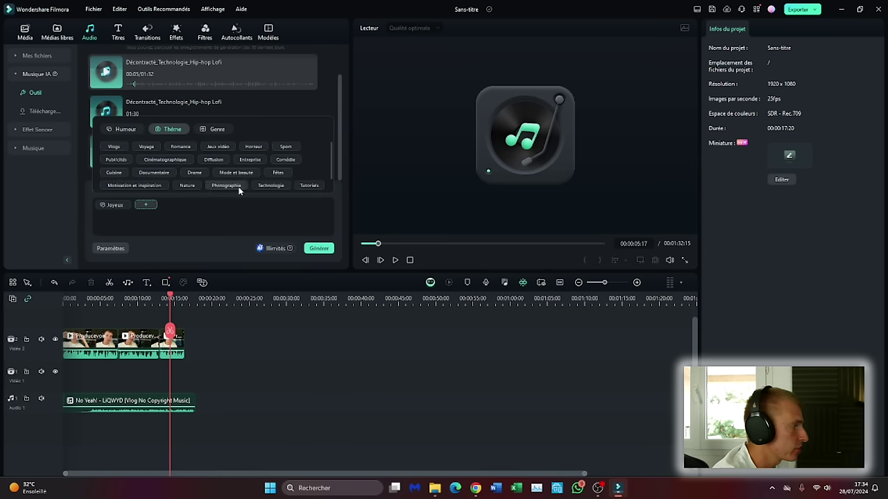
pyautogui.click(272, 187)
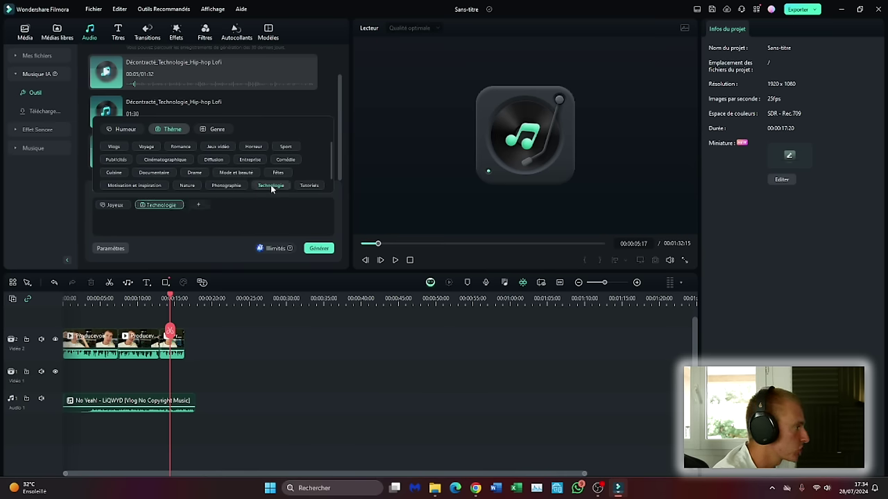
pyautogui.click(115, 206)
pyautogui.click(254, 220)
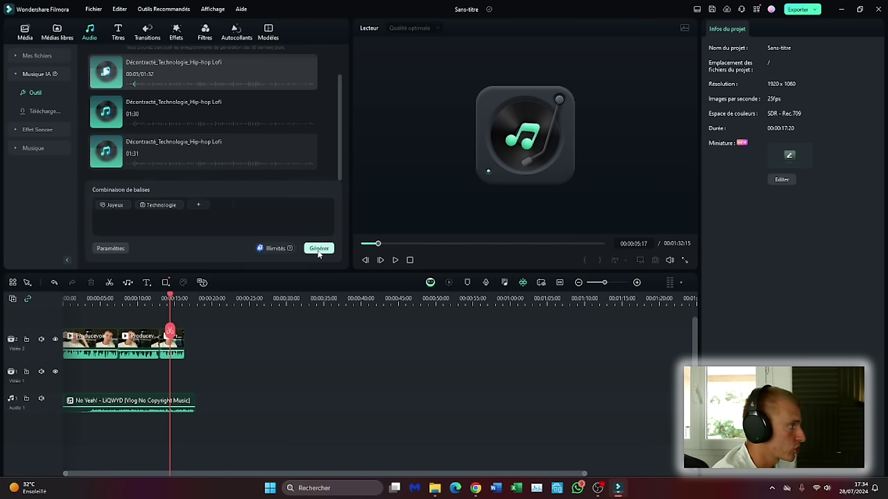
pyautogui.click(318, 249)
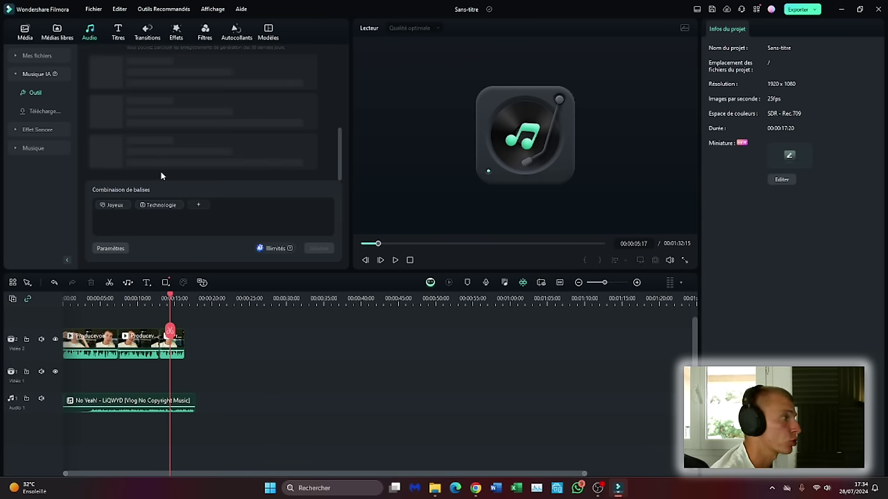
# Step: Listen to the three generated Joyeux_Technologie tracks, skipping ahead within each one
pyautogui.scroll(-2, 128, 127)
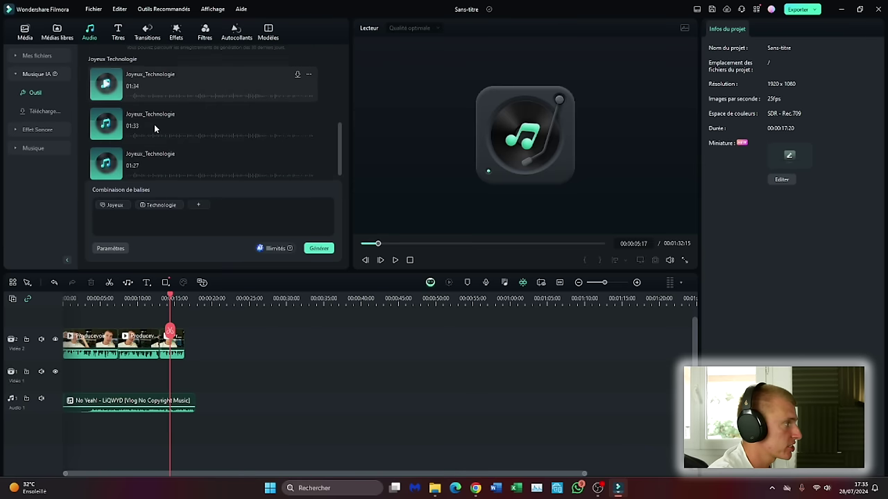
pyautogui.click(102, 73)
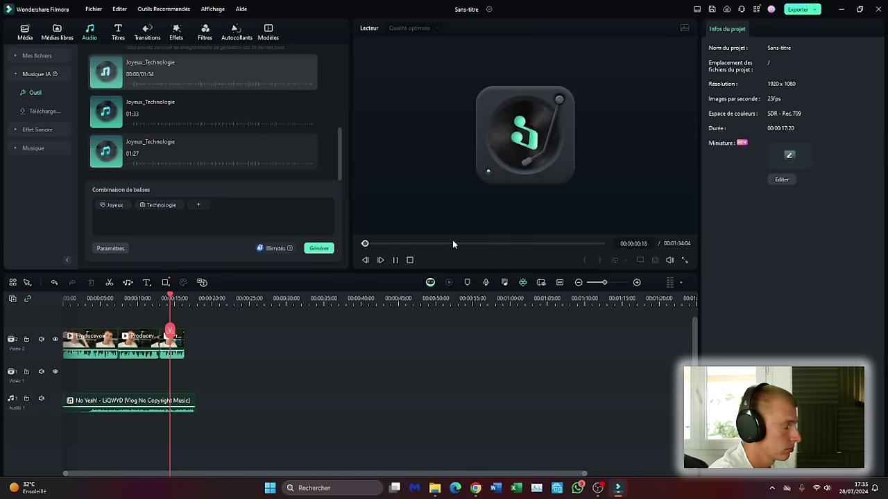
pyautogui.click(412, 245)
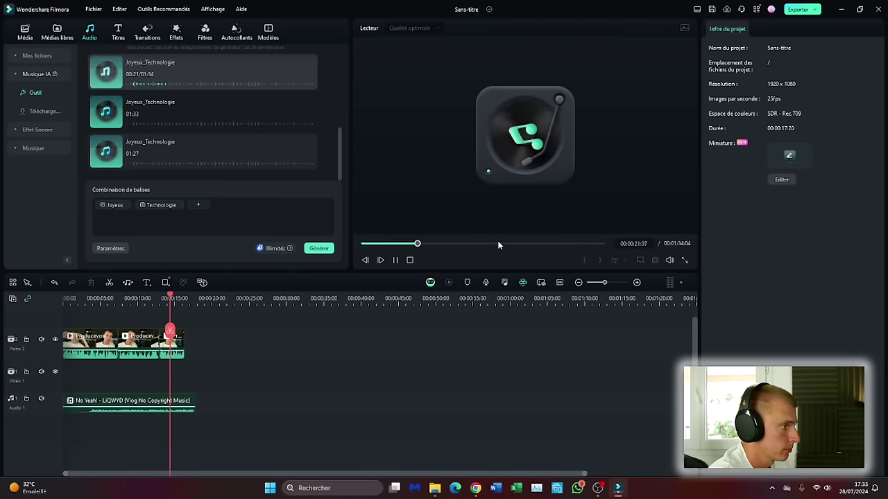
pyautogui.click(119, 124)
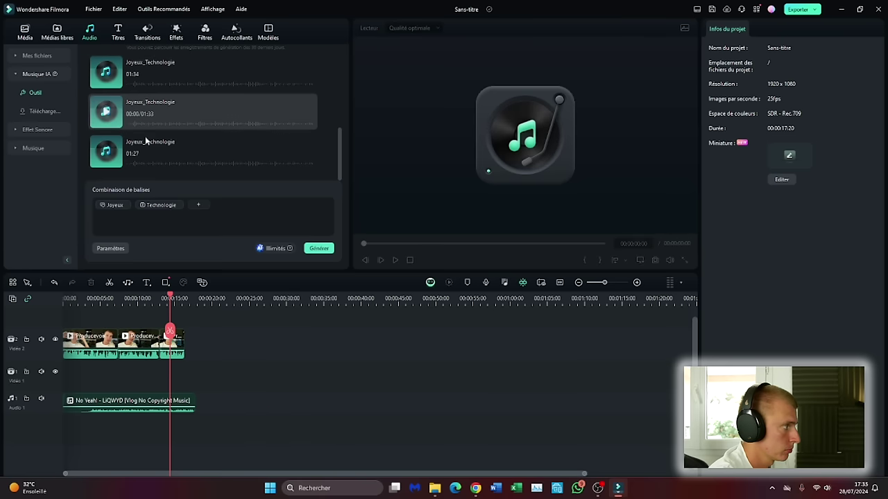
pyautogui.click(426, 244)
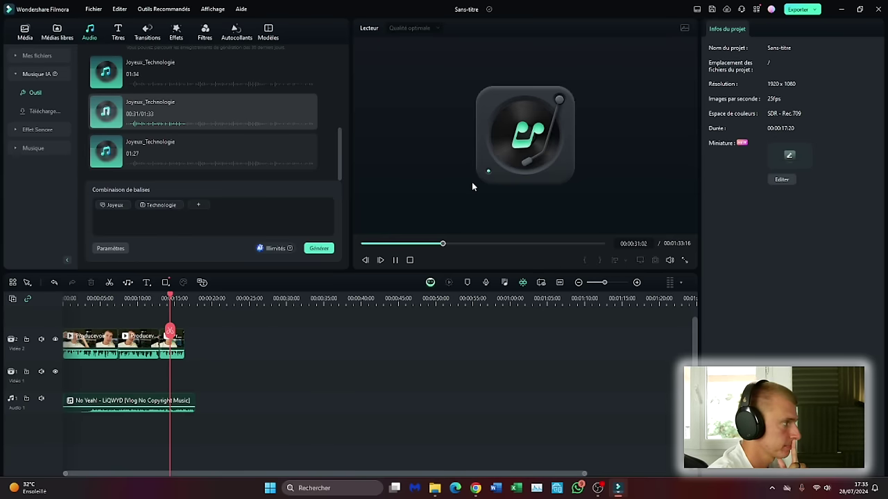
pyautogui.click(162, 162)
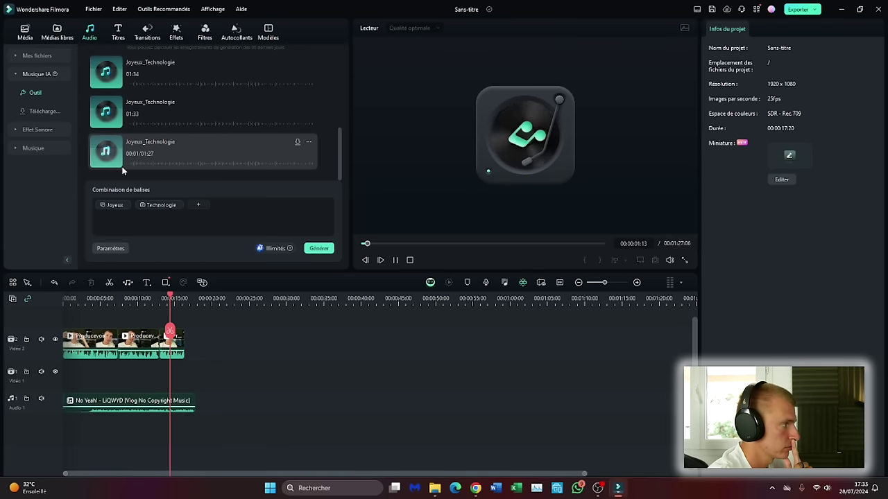
pyautogui.click(519, 243)
# Step: Add the 01:33 Joyeux_Technologie track to Audio 1 and delete the No Yeah! - LiQWYD music from the timeline
pyautogui.moveTo(169, 121); pyautogui.dragTo(288, 374)
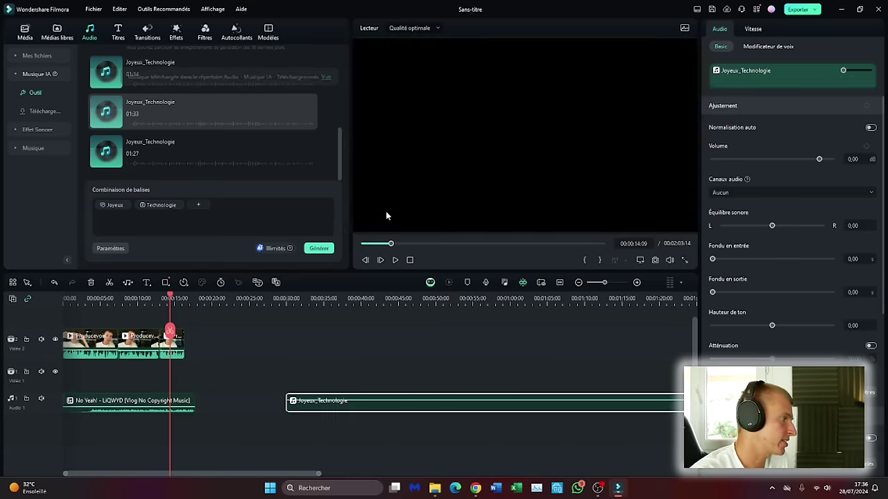
pyautogui.click(122, 401)
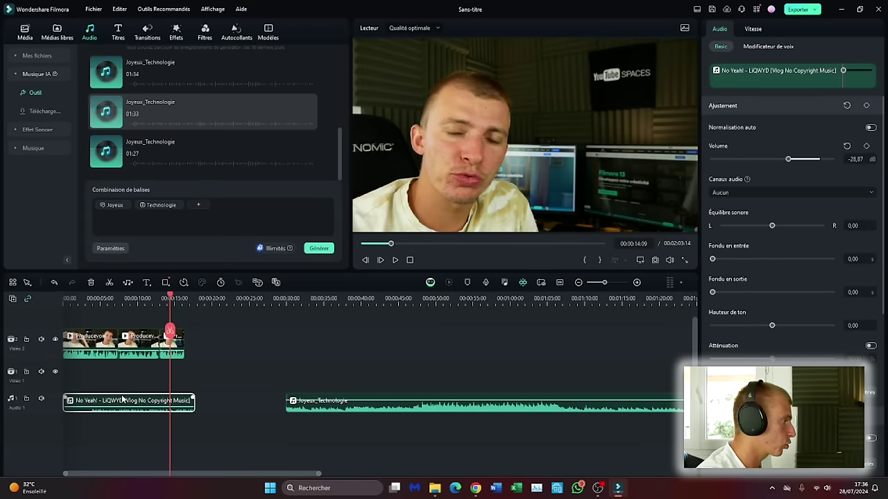
pyautogui.hotkey('ctrl', 'b')
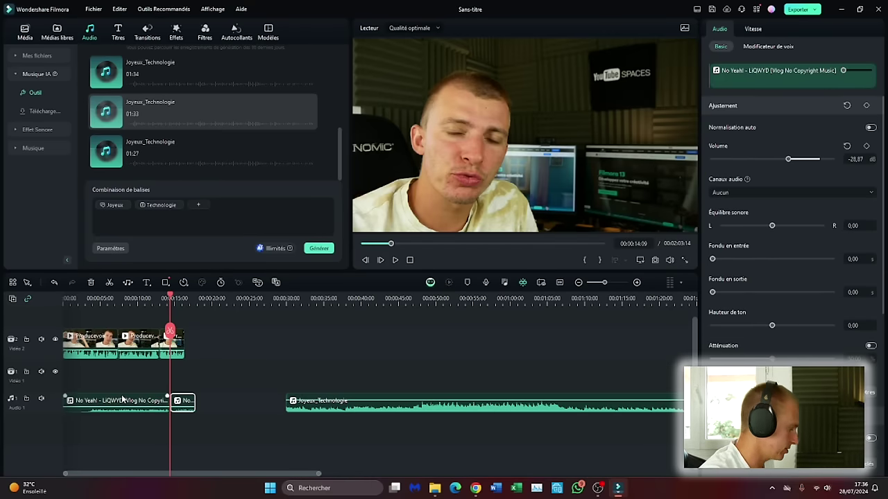
pyautogui.press('Delete')
pyautogui.click(123, 405)
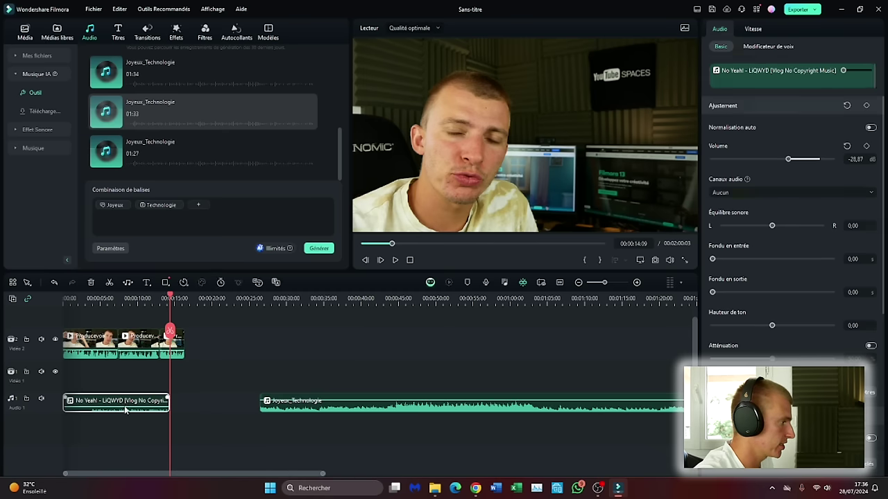
pyautogui.press('Delete')
# Step: Move the Joyeux_Technologie clip to the start of the timeline and lower its volume while playing the video
pyautogui.click(280, 407)
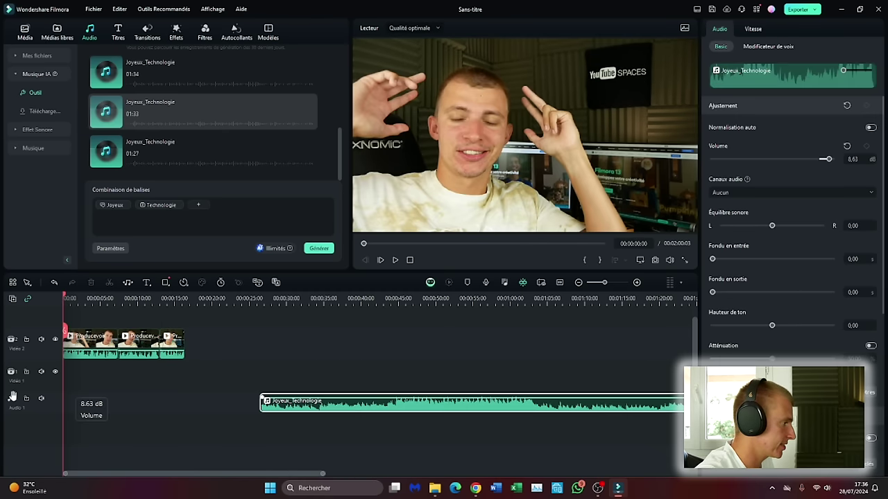
pyautogui.moveTo(312, 406); pyautogui.dragTo(104, 407)
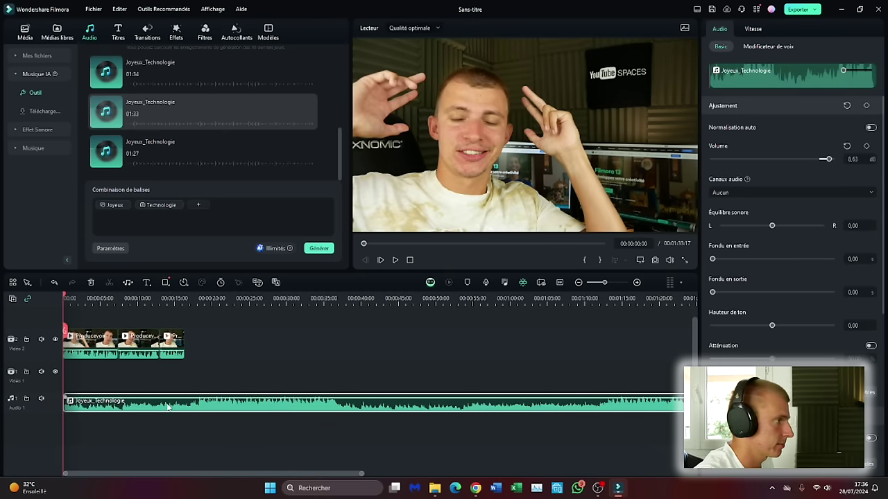
pyautogui.press('space')
pyautogui.moveTo(142, 400); pyautogui.dragTo(144, 404)
pyautogui.press('space')
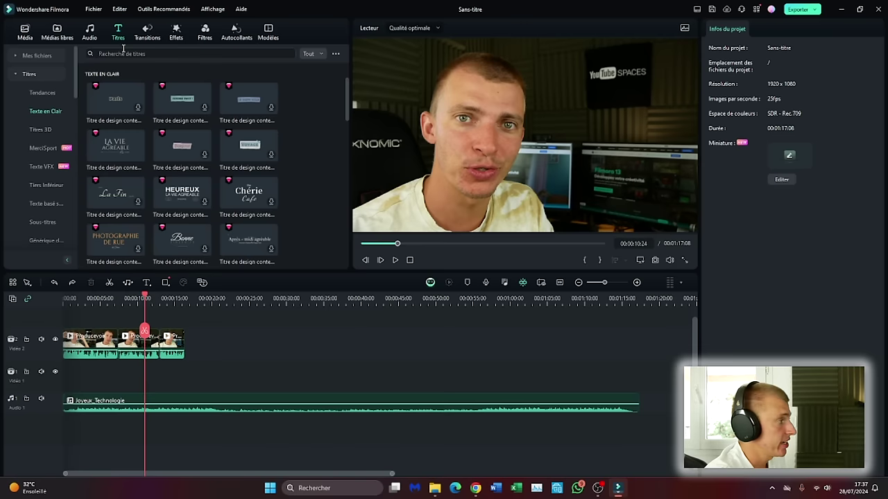
# Step: Browse the Titres 3D, MerciSport and Texte VFX categories in the title library
pyautogui.moveTo(138, 108)
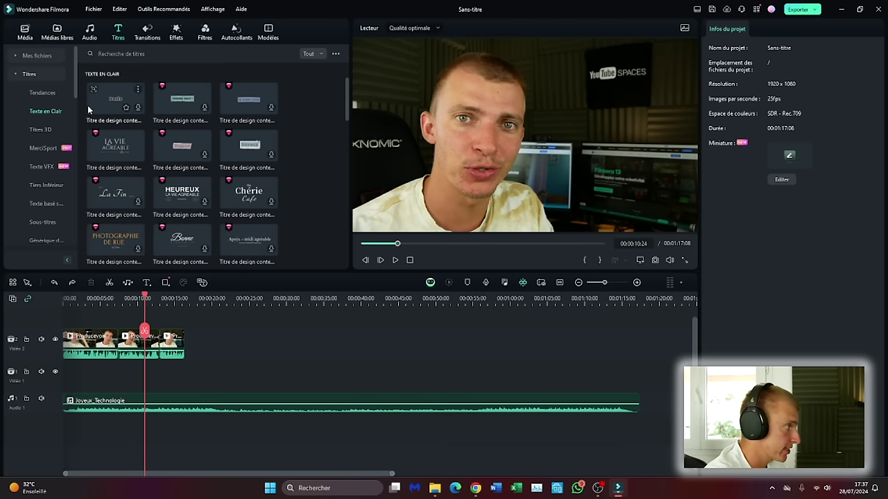
pyautogui.click(40, 129)
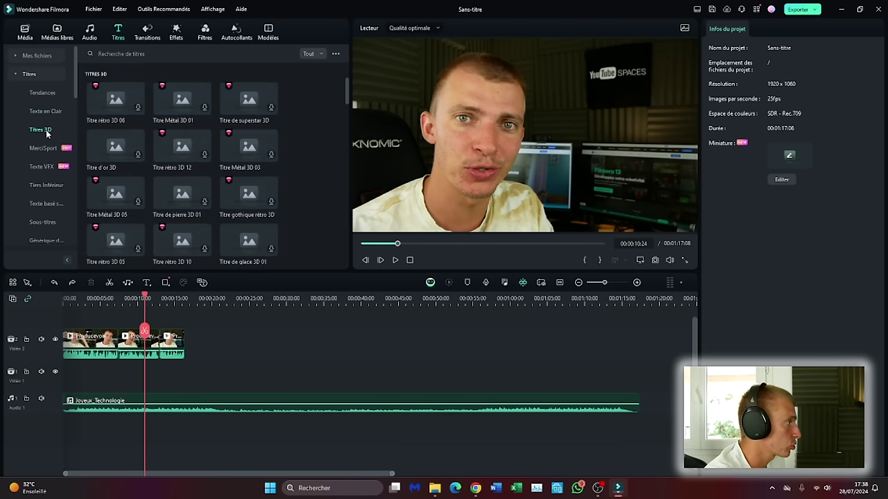
pyautogui.click(49, 149)
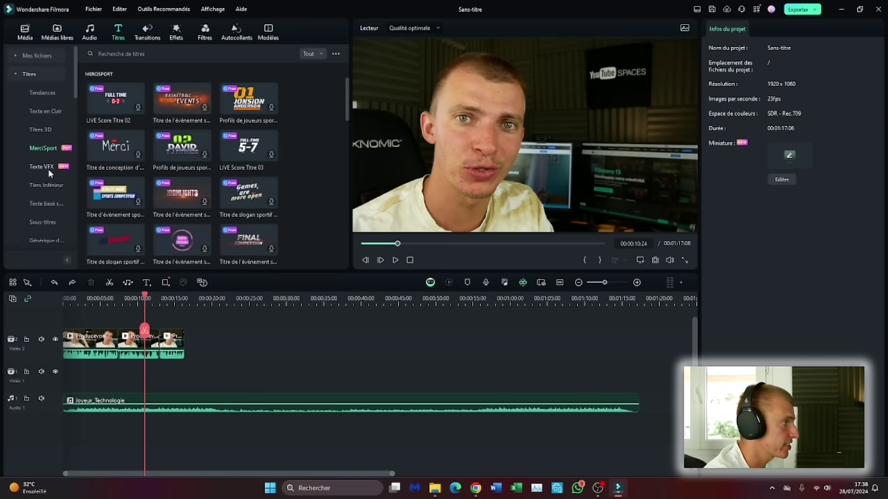
pyautogui.click(48, 169)
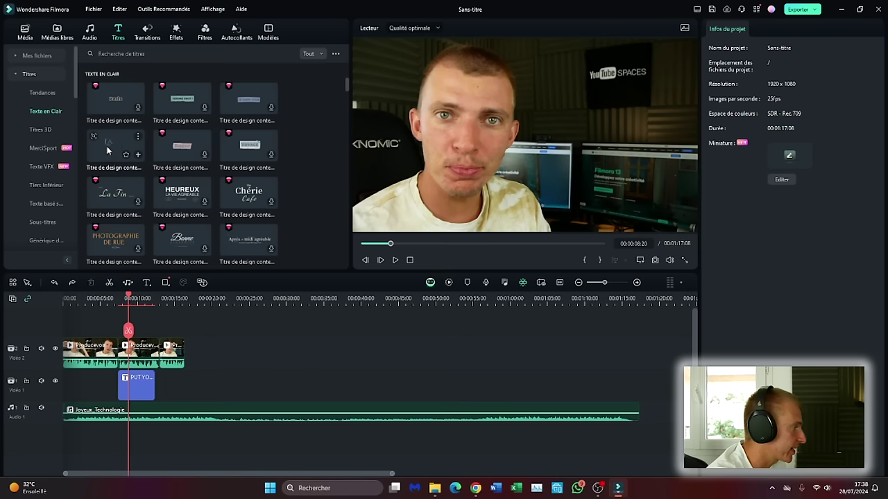
# Step: Place the La vie agréable plain-text title above the second video segment and move its large La vie line to the frame's upper-right corner
pyautogui.moveTo(107, 150); pyautogui.dragTo(123, 331)
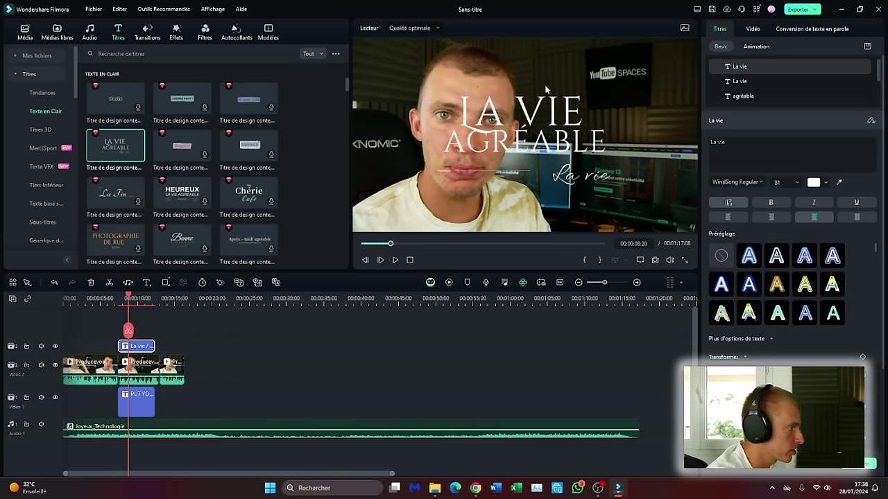
pyautogui.click(527, 123)
pyautogui.moveTo(531, 118); pyautogui.dragTo(624, 84)
pyautogui.moveTo(557, 48); pyautogui.dragTo(605, 82)
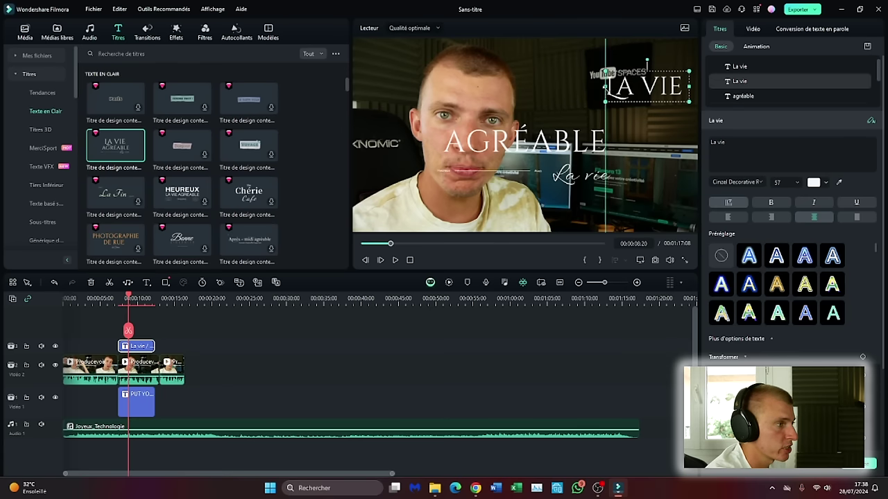
# Step: Replace the moved La vie line with "aasd" and shrink the agréable line to about font size 46
pyautogui.doubleClick(636, 84)
pyautogui.write('aasd')
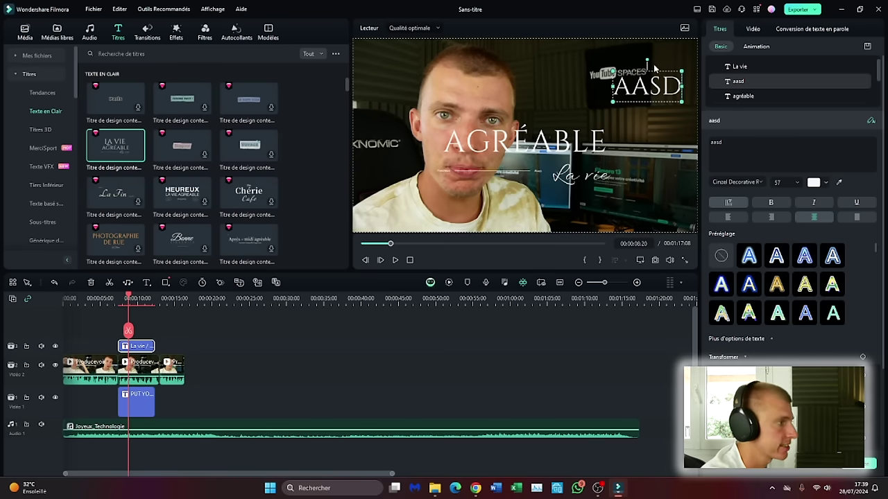
pyautogui.click(519, 144)
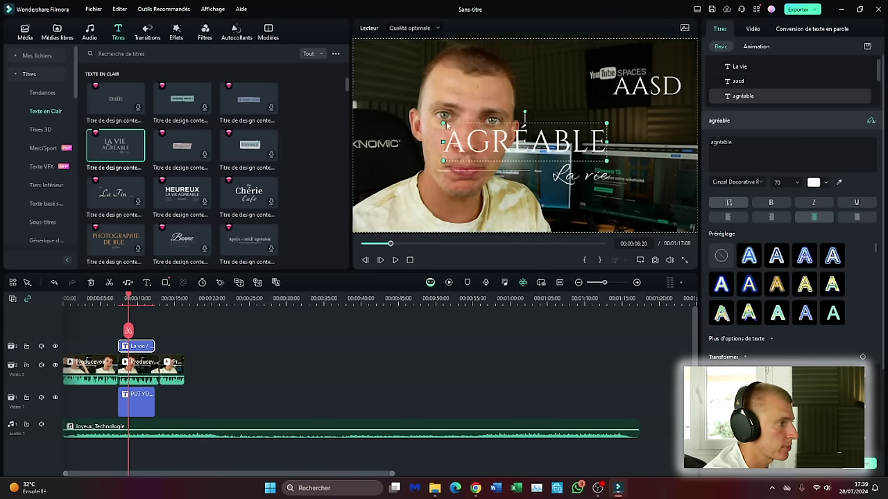
pyautogui.moveTo(443, 124); pyautogui.dragTo(497, 135)
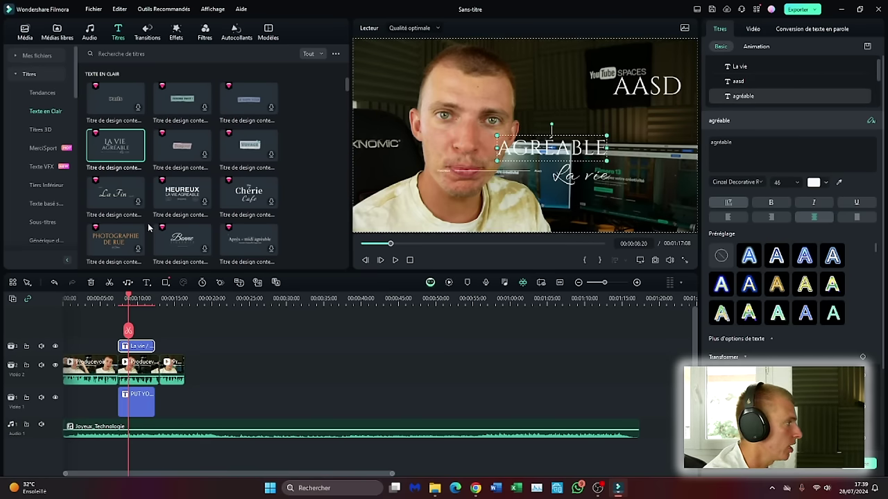
# Step: Add the 3D title Titre Métal 3D 01 (IRON) above the last video segment and play it back
pyautogui.click(38, 129)
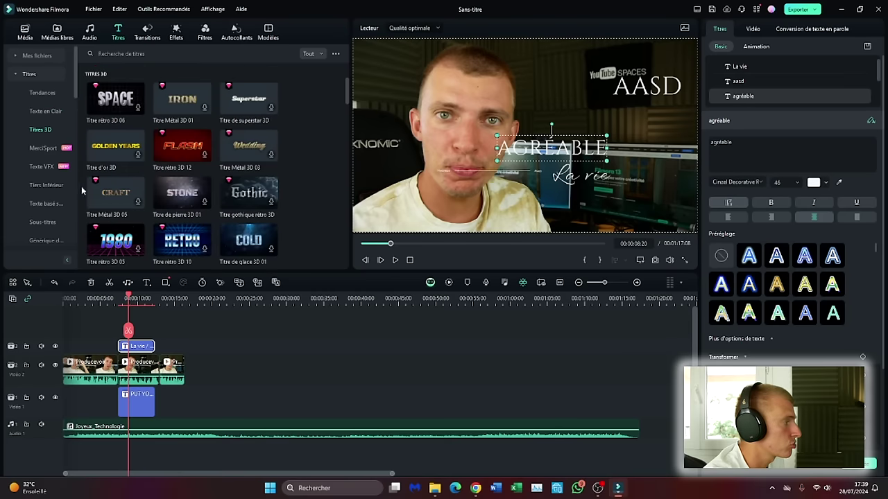
pyautogui.moveTo(182, 101); pyautogui.dragTo(165, 353)
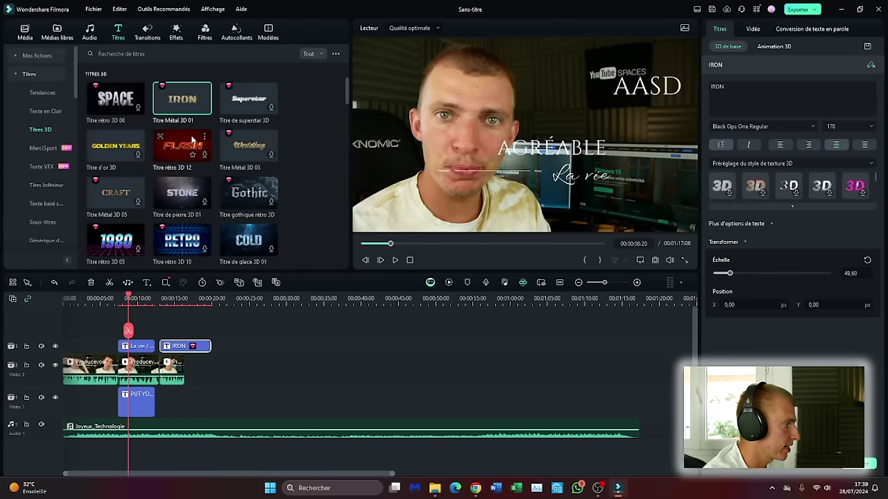
pyautogui.press('space')
pyautogui.click(170, 299)
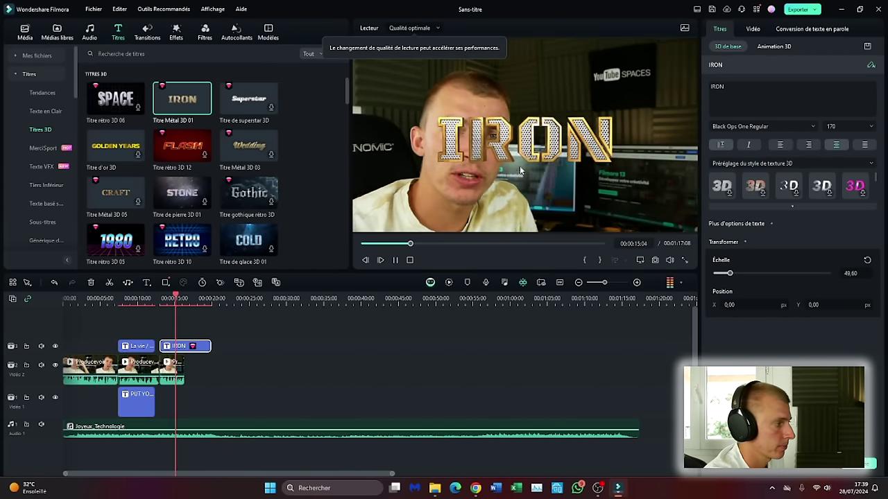
pyautogui.press('space')
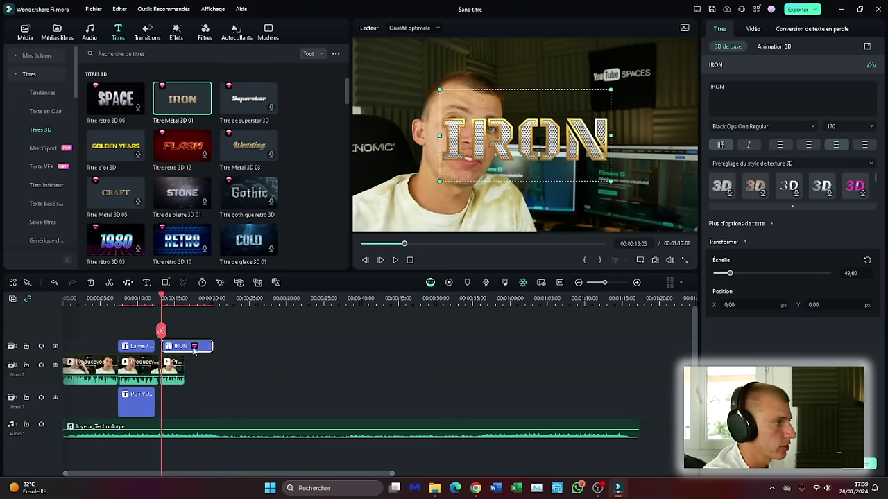
# Step: Shrink the IRON title to a scale of about 23 and move it to the lower-right part of the frame
pyautogui.moveTo(439, 89); pyautogui.dragTo(530, 145)
pyautogui.moveTo(579, 160); pyautogui.dragTo(635, 198)
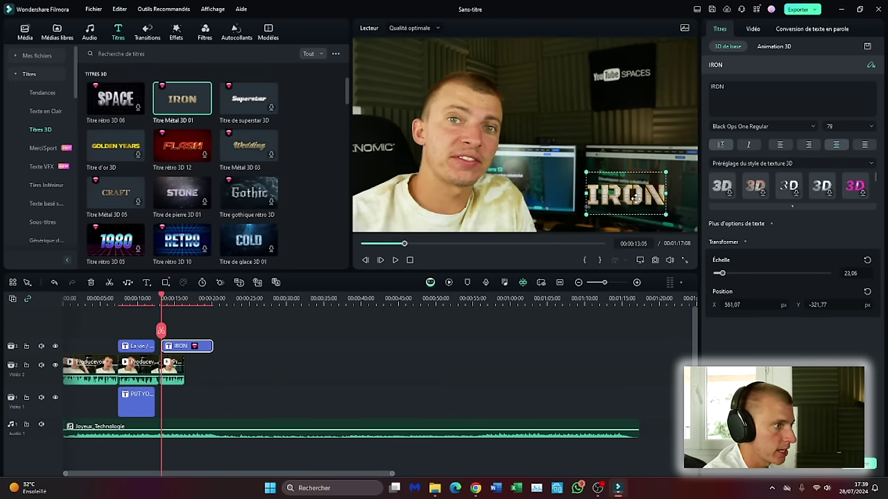
# Step: Replace the IRON title's text with the creator's channel name and select the title in the preview
pyautogui.doubleClick(766, 88)
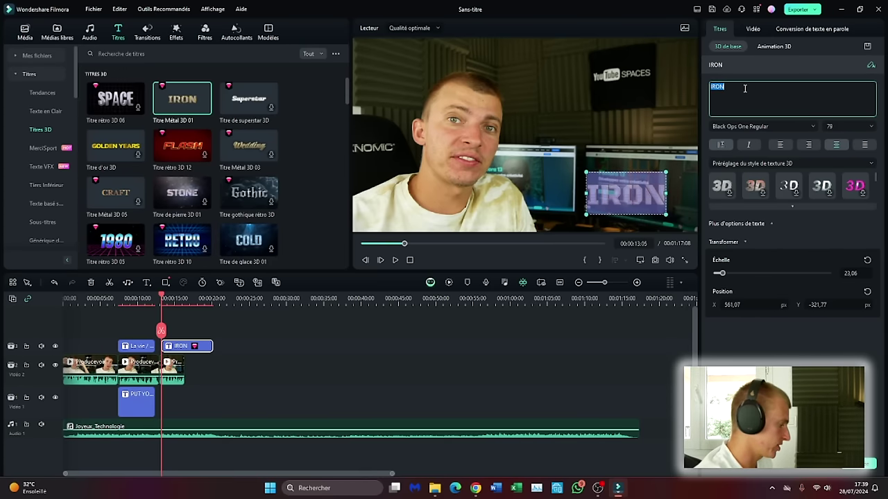
pyautogui.write('ChristoLyon')
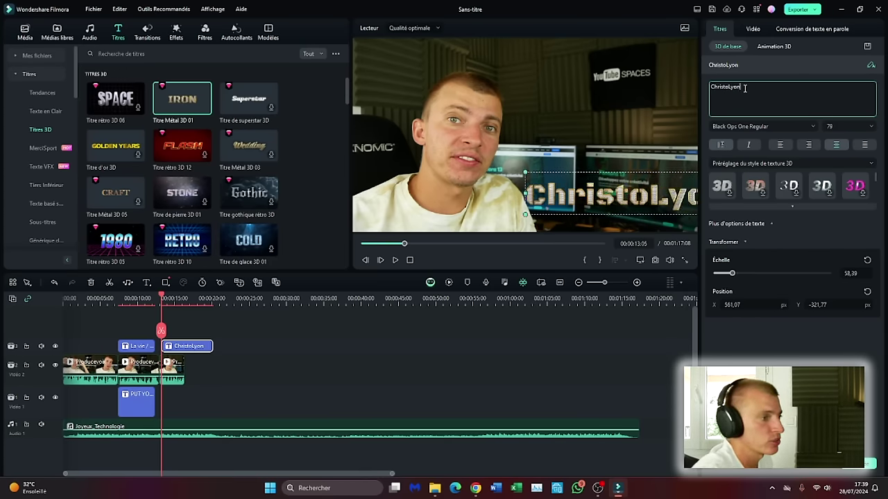
pyautogui.write('nais')
pyautogui.click(593, 199)
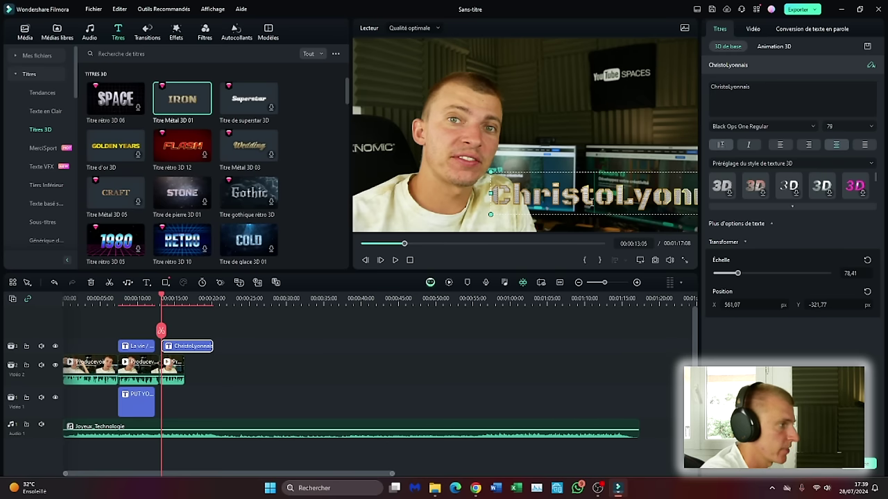
# Step: Move the 3D channel-name title to the lower centre of the frame, at about X -41 and Y -366, and play the result
pyautogui.click(270, 344)
pyautogui.click(202, 346)
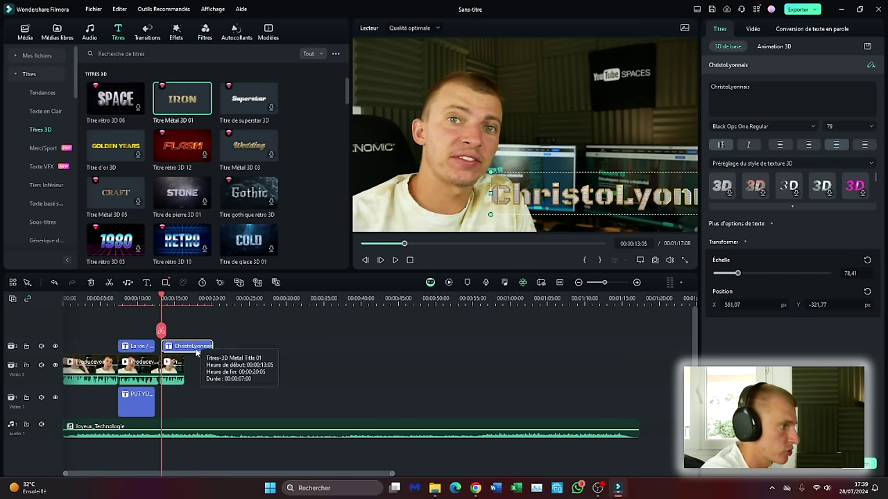
pyautogui.moveTo(619, 198); pyautogui.dragTo(522, 206)
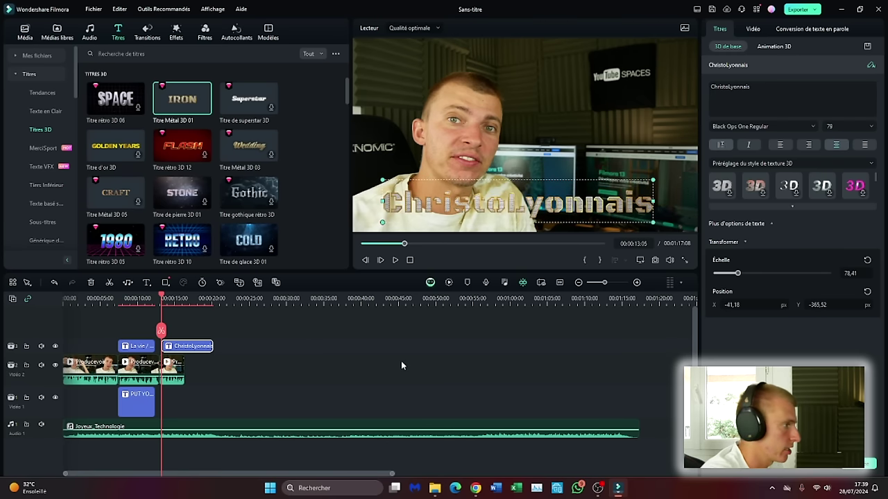
pyautogui.click(327, 390)
pyautogui.press('space')
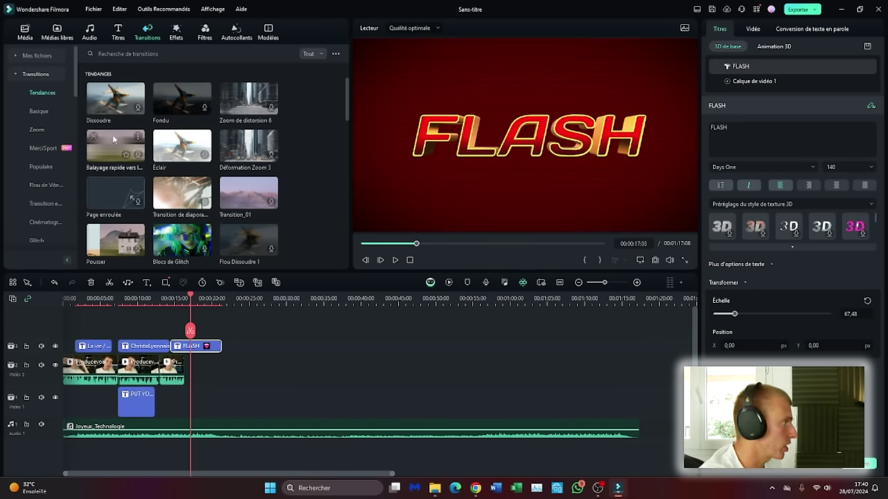
# Step: Browse the transition categories and add the Fondu transition from Tendances between the first and second video segments
pyautogui.click(38, 111)
pyautogui.click(37, 130)
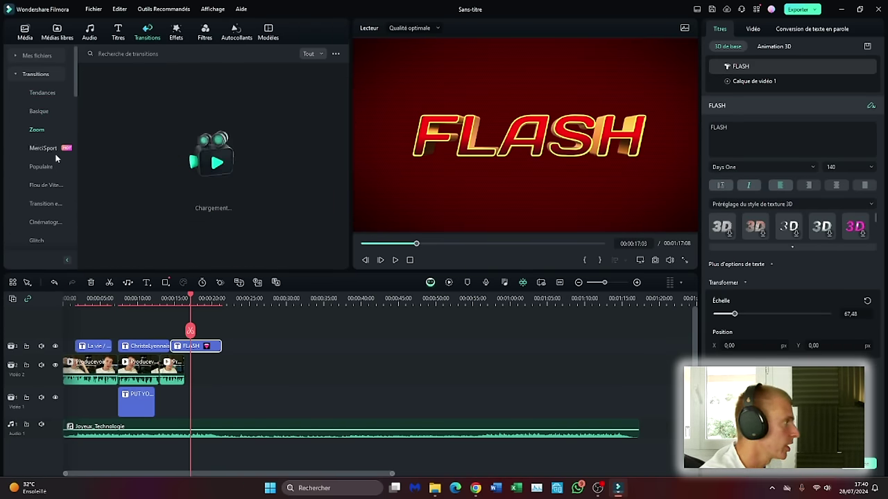
pyautogui.click(42, 93)
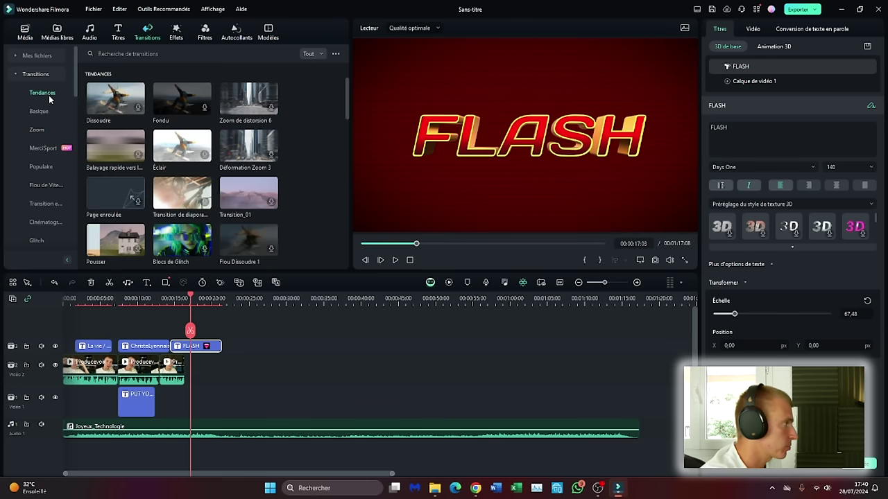
pyautogui.click(111, 98)
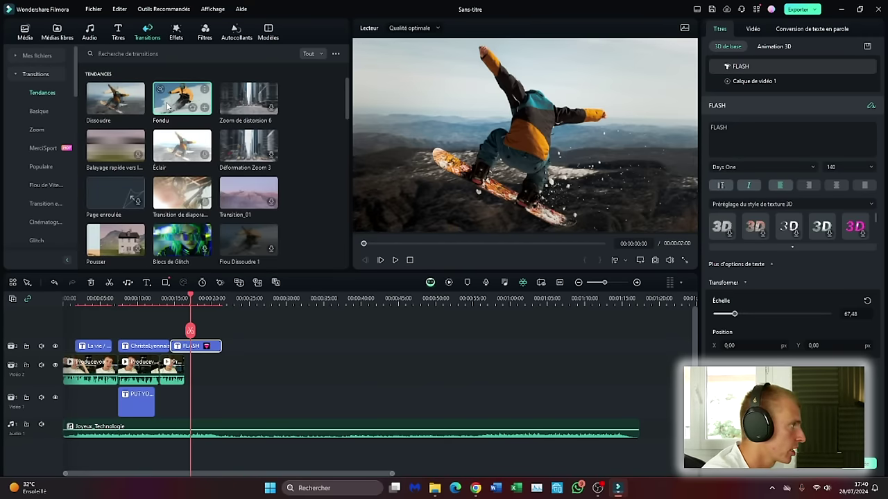
pyautogui.moveTo(185, 100); pyautogui.dragTo(112, 383)
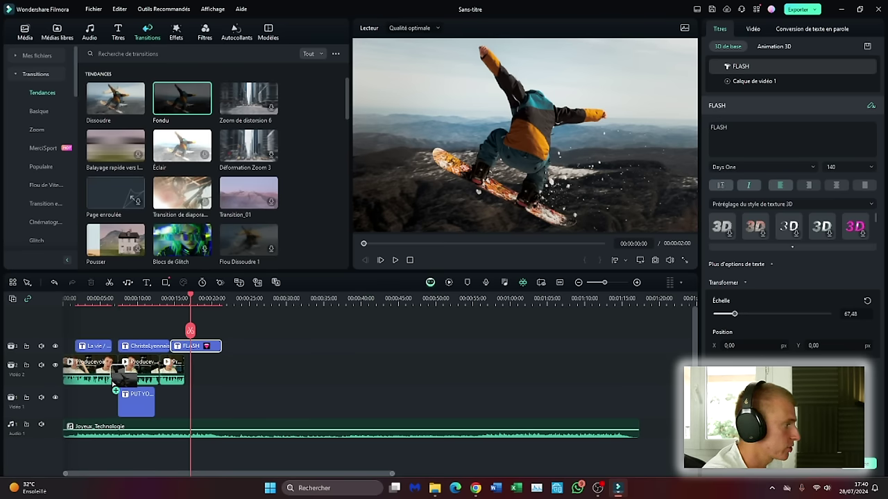
pyautogui.moveTo(113, 384); pyautogui.dragTo(112, 383)
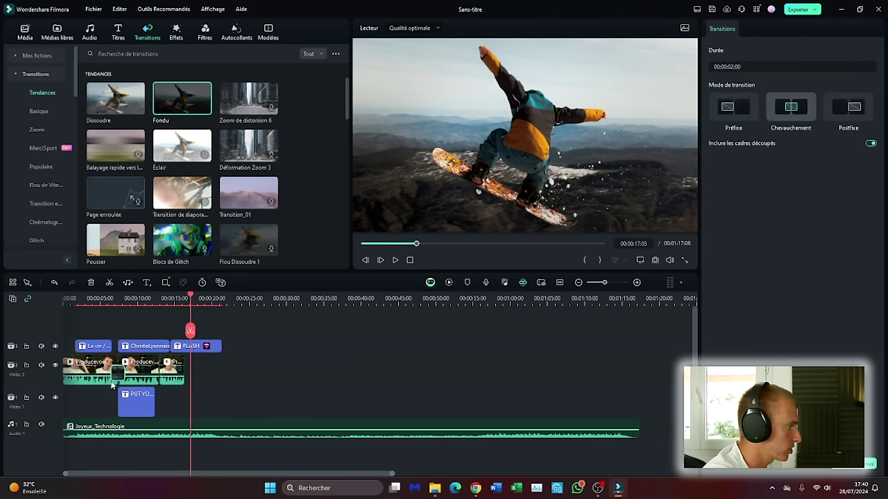
# Step: Play back the Fondu transition from just before the first cut, at about 6 seconds
pyautogui.click(110, 298)
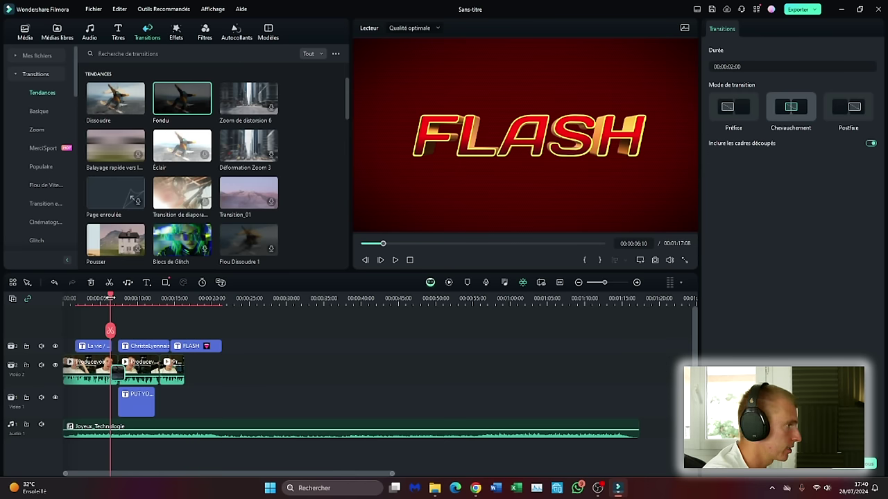
pyautogui.press('space')
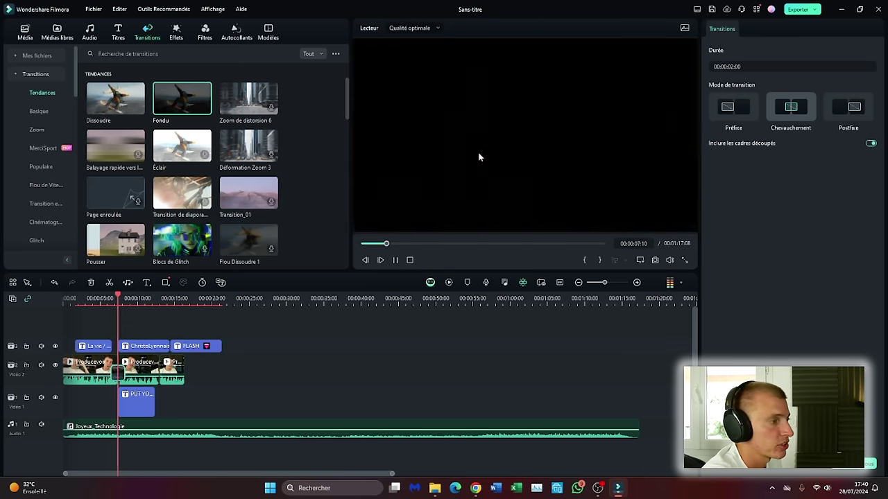
pyautogui.press('space')
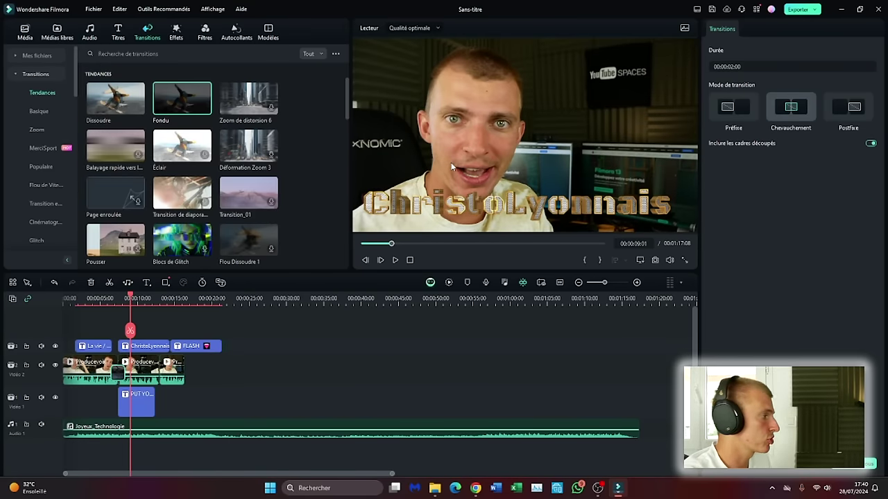
# Step: Preview the Zoom rebond, Jeter and Extrême video effects from the Secousse category
pyautogui.click(176, 32)
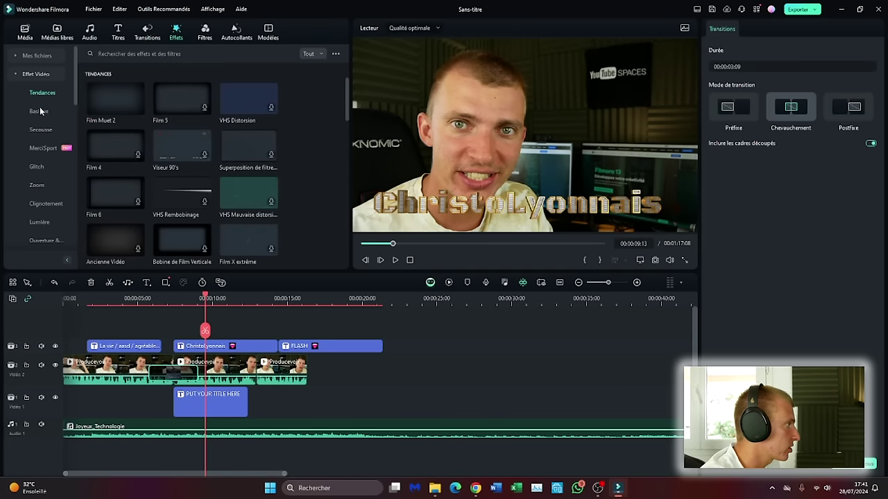
pyautogui.click(41, 134)
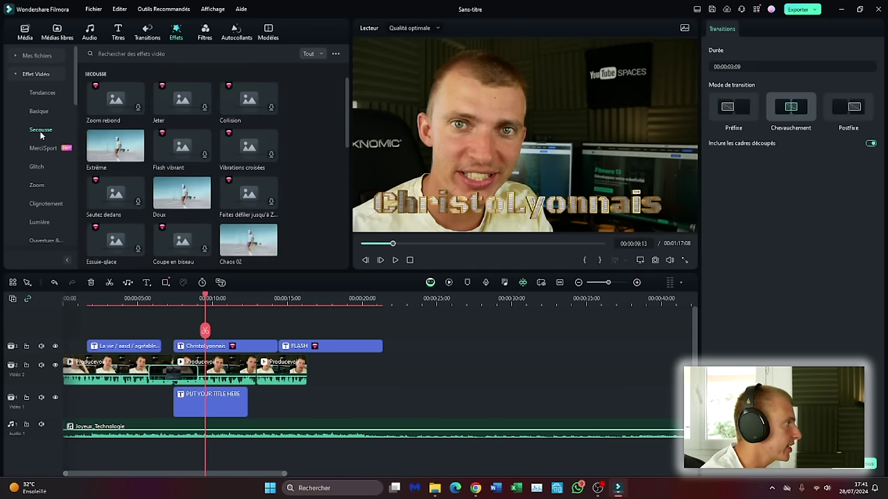
pyautogui.click(133, 105)
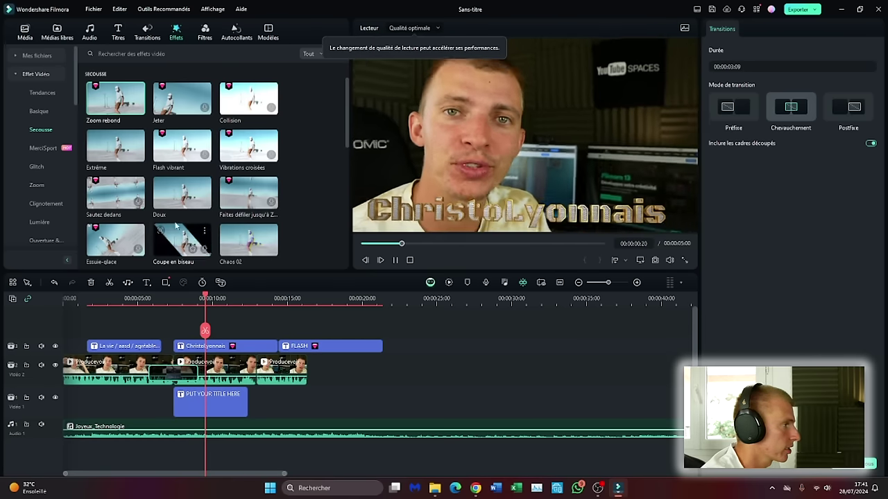
pyautogui.click(189, 104)
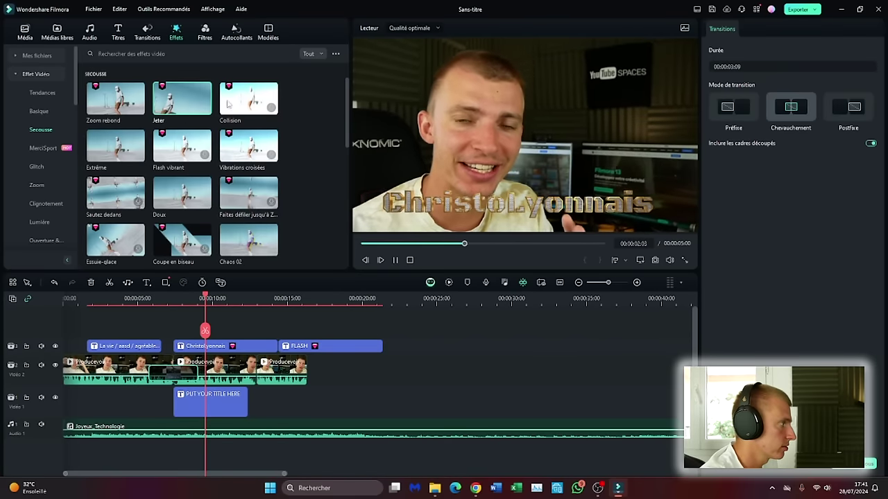
pyautogui.click(106, 160)
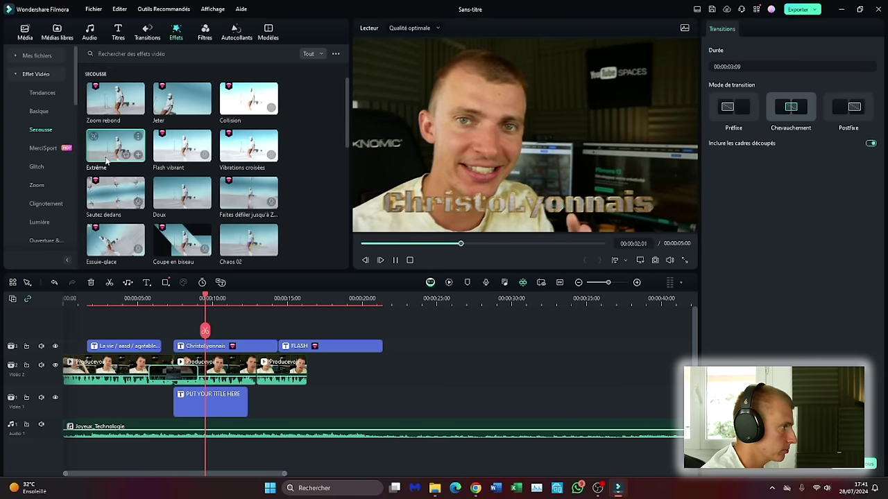
# Step: Add the Zoom rebond effect at the start of the timeline, play it back and lower its speed to the minimum
pyautogui.moveTo(116, 100); pyautogui.dragTo(110, 335)
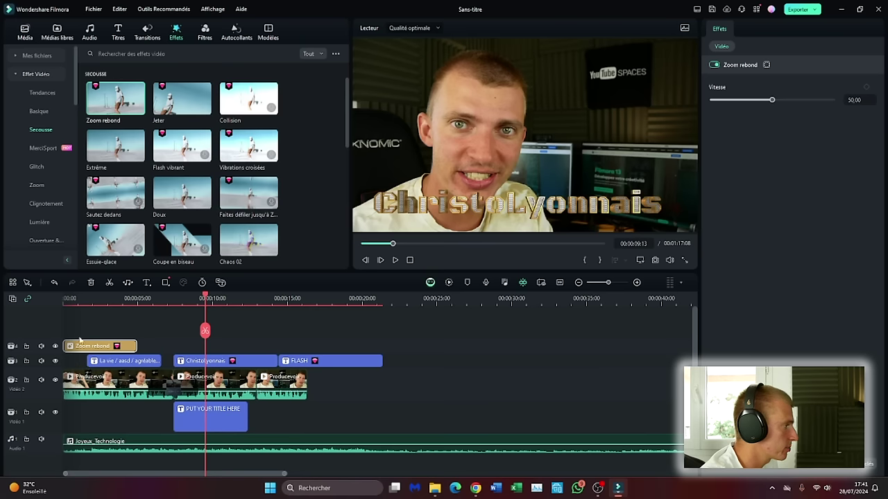
pyautogui.click(67, 298)
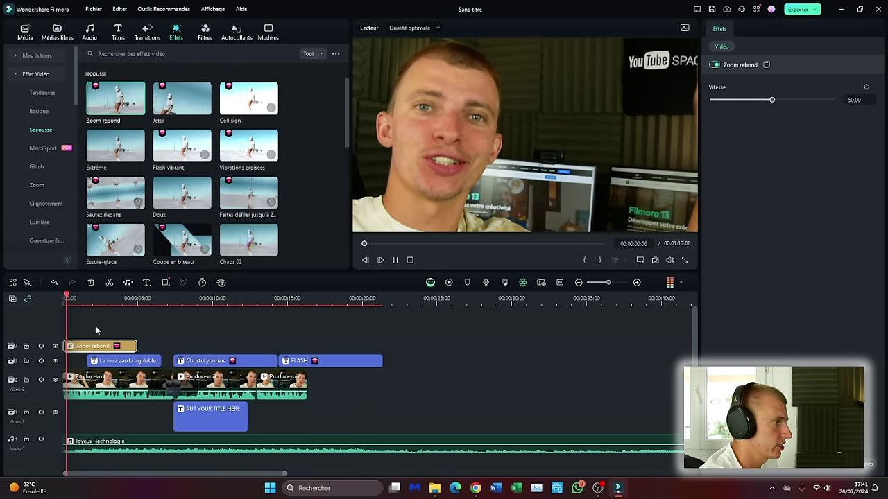
pyautogui.press('space')
pyautogui.press('space')
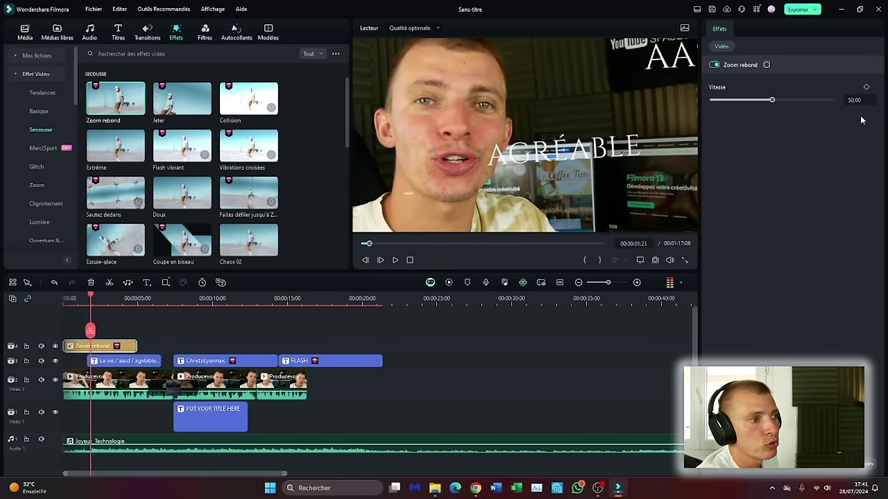
pyautogui.moveTo(770, 105); pyautogui.dragTo(709, 103)
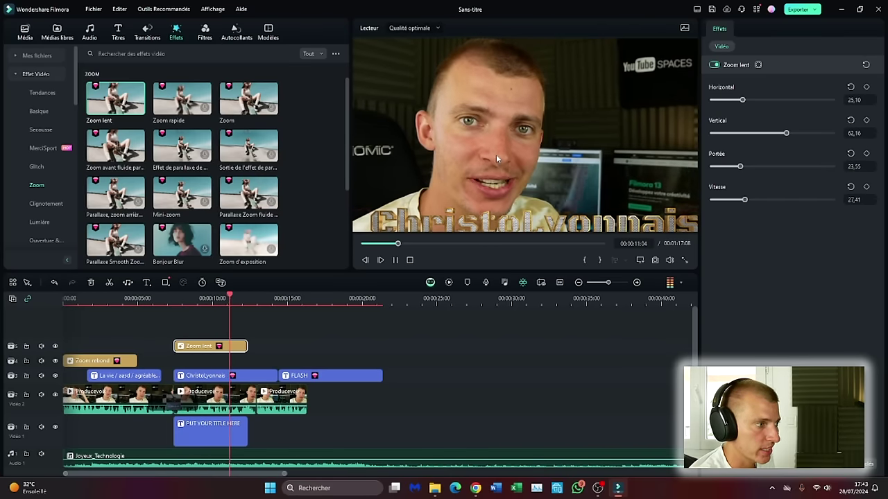
# Step: Stop the Zoom lent playback, browse the filter categories and preview the Chartreuse filter from Basique
pyautogui.press('space')
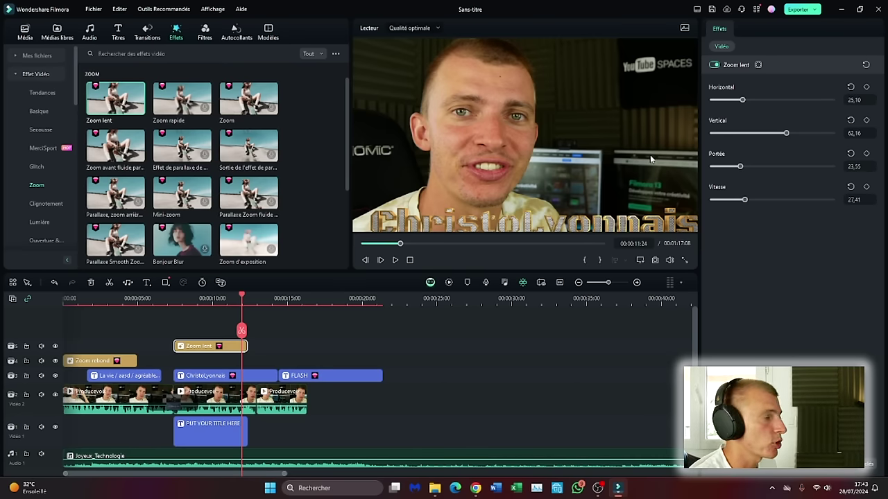
pyautogui.click(208, 36)
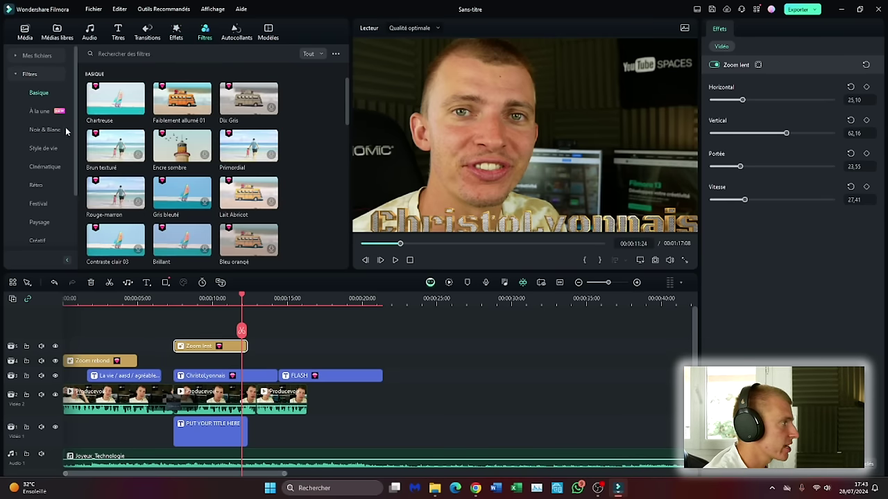
pyautogui.click(37, 111)
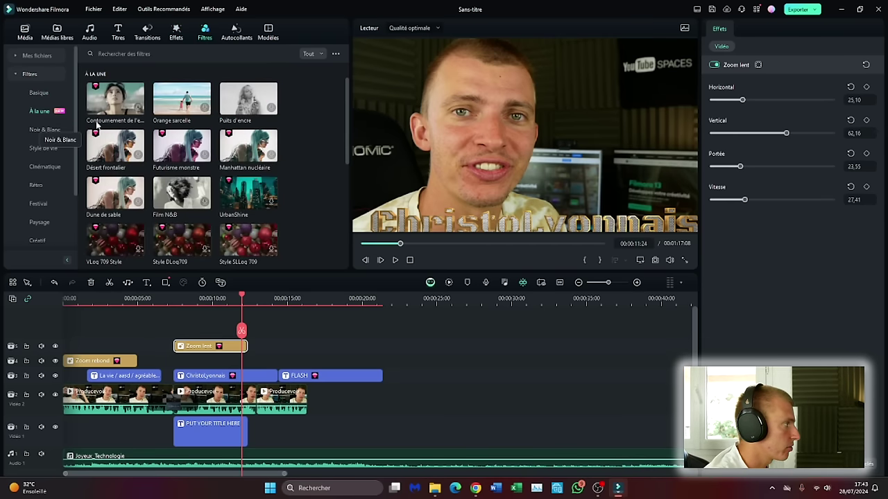
pyautogui.click(38, 92)
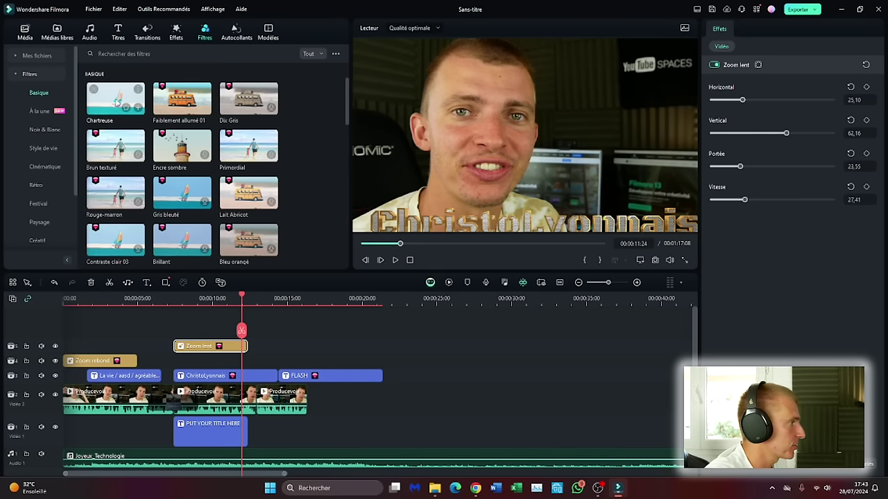
pyautogui.click(114, 103)
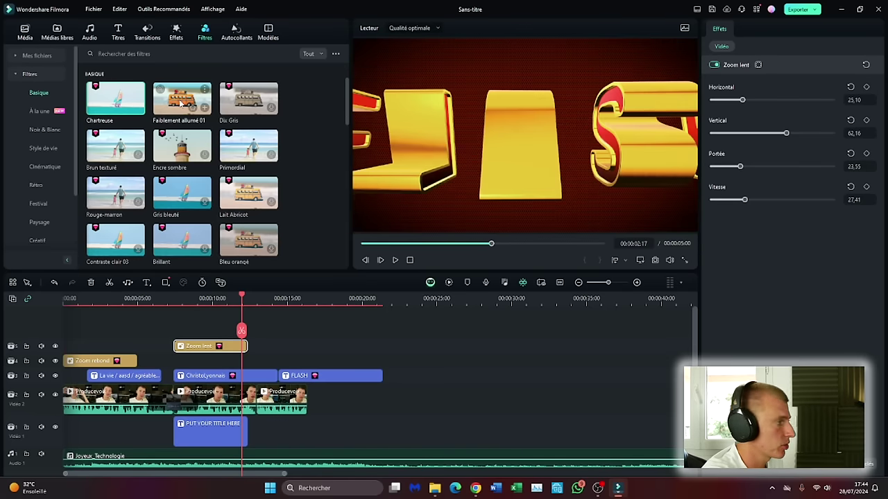
pyautogui.press('space')
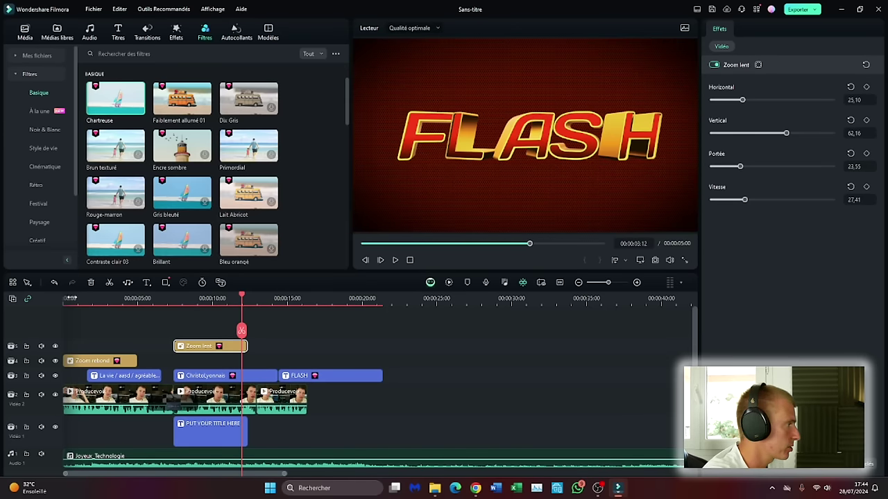
# Step: Preview the Encre sombre filter on the opening footage and apply it to the first video segment
pyautogui.click(72, 299)
pyautogui.click(178, 156)
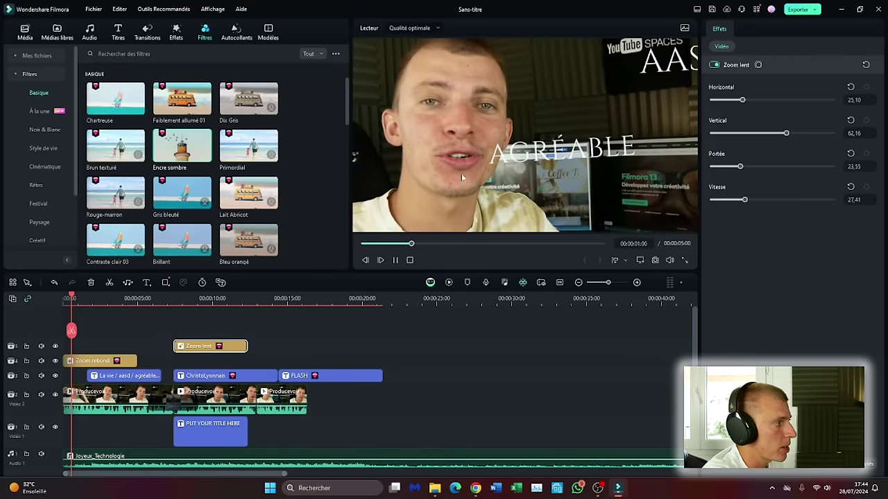
pyautogui.moveTo(162, 150)
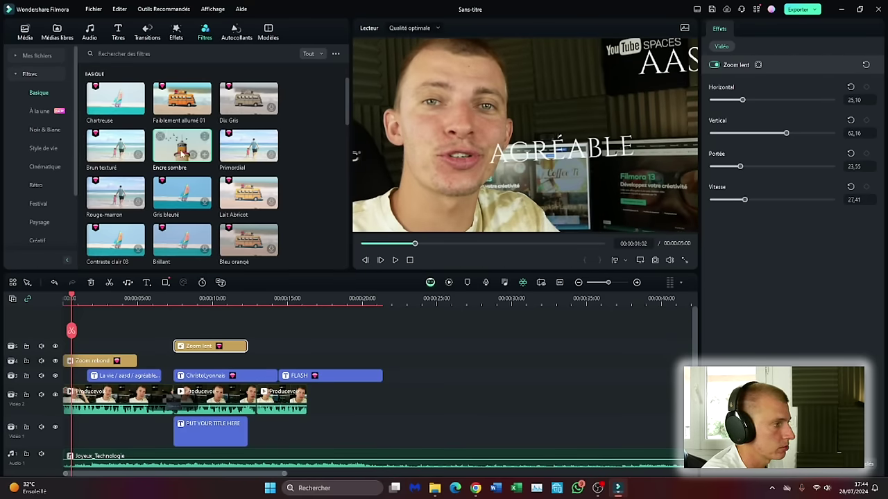
pyautogui.moveTo(162, 150)
pyautogui.mouseDown()
pyautogui.moveTo(115, 333)
pyautogui.moveTo(72, 406)
pyautogui.mouseUp()
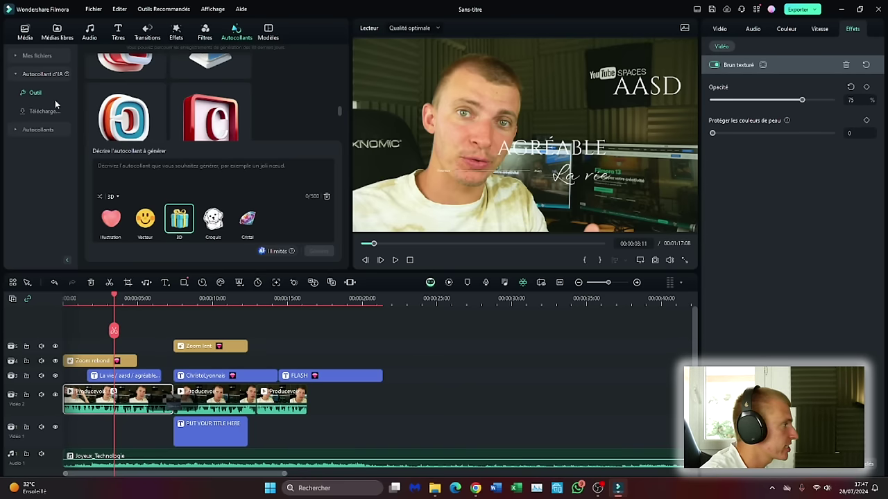
# Step: Browse the history of AI-generated stickers and preview the black-and-white cat sticker
pyautogui.scroll(5, 242, 125)
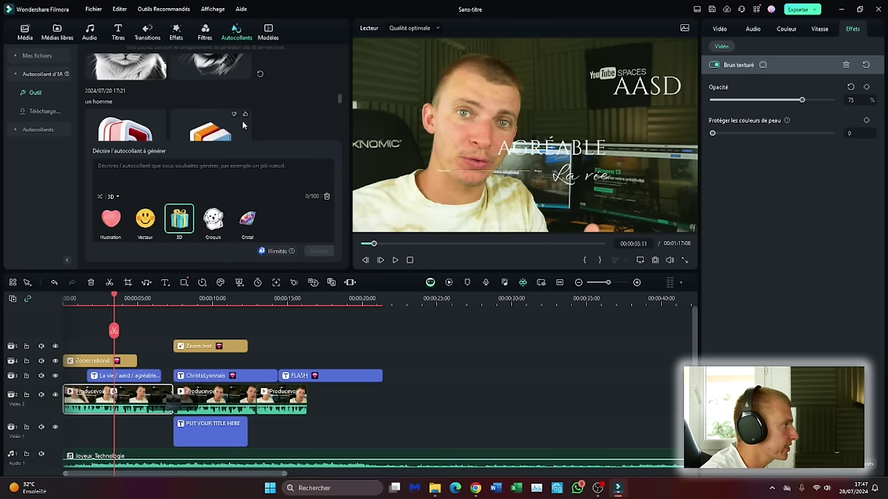
pyautogui.scroll(3, 242, 125)
pyautogui.click(234, 116)
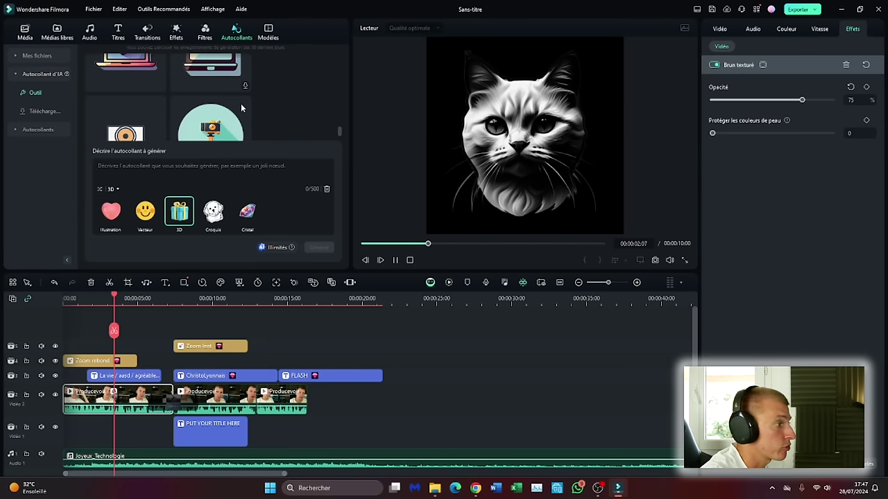
pyautogui.scroll(5, 208, 104)
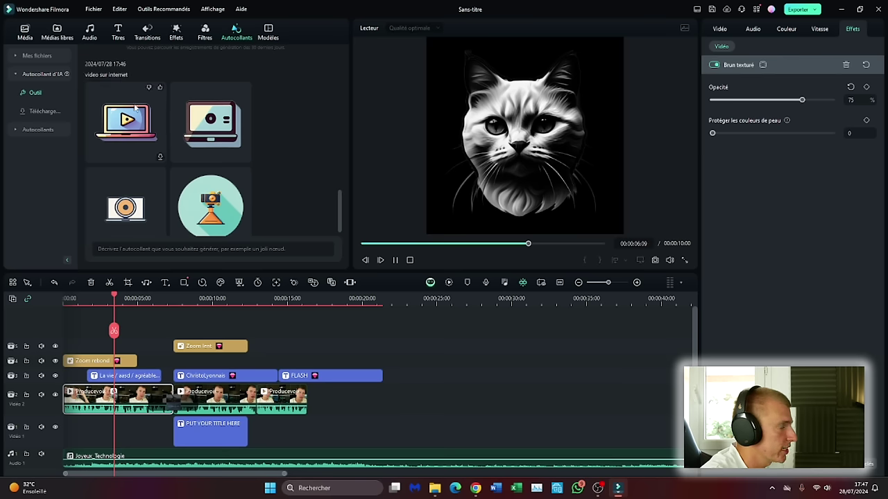
# Step: Add the generated laptop sticker with the play symbol on a new track above the FLASH title and show it at about 16 seconds
pyautogui.click(135, 127)
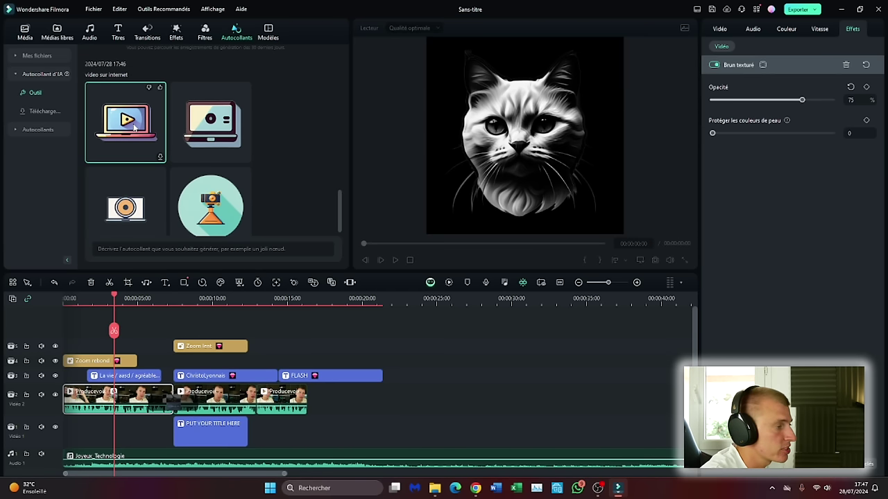
pyautogui.moveTo(109, 122); pyautogui.dragTo(290, 347)
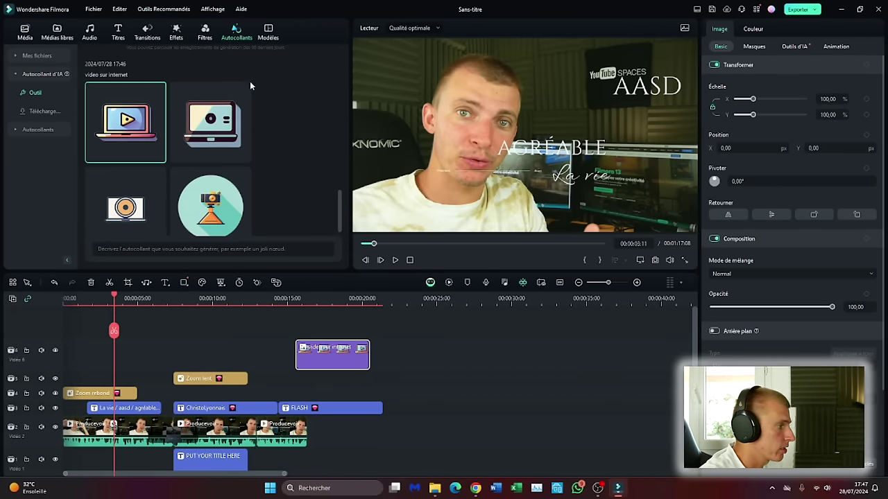
pyautogui.click(309, 300)
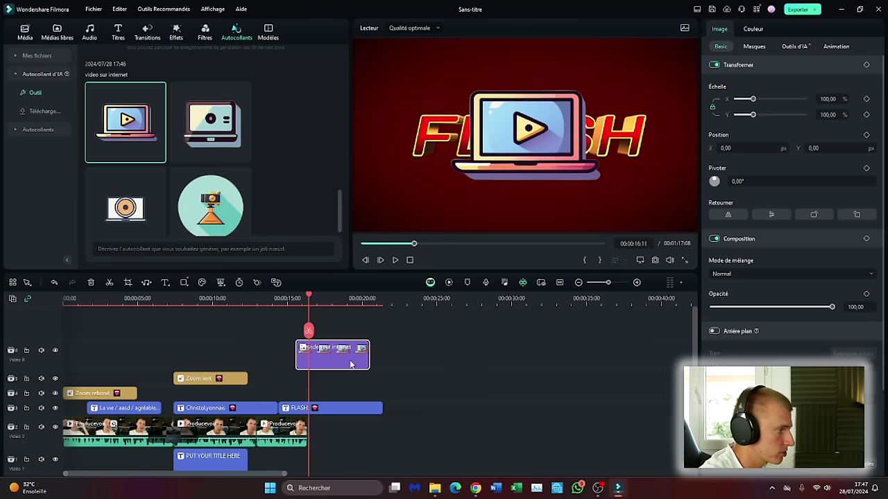
# Step: Move the laptop sticker above the "La vie / aasd / agréable" title, scale it to about 30% and place it in the frame's upper-left corner
pyautogui.moveTo(333, 367); pyautogui.dragTo(123, 368)
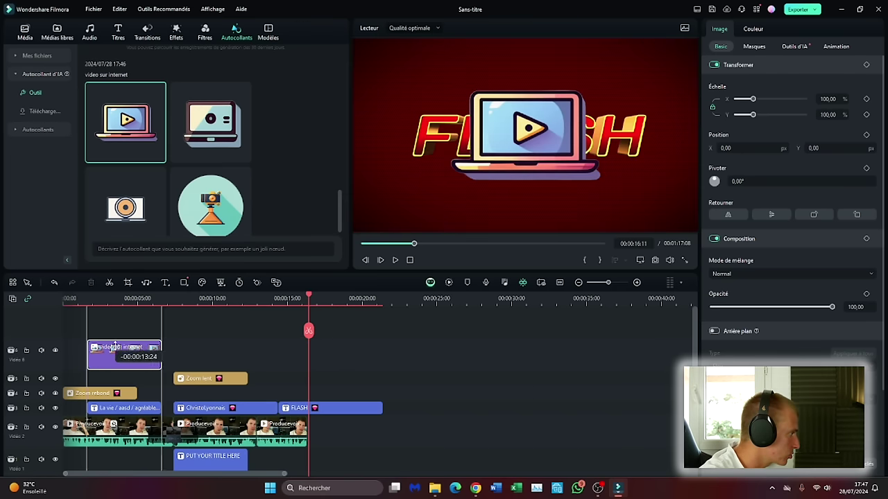
pyautogui.click(109, 299)
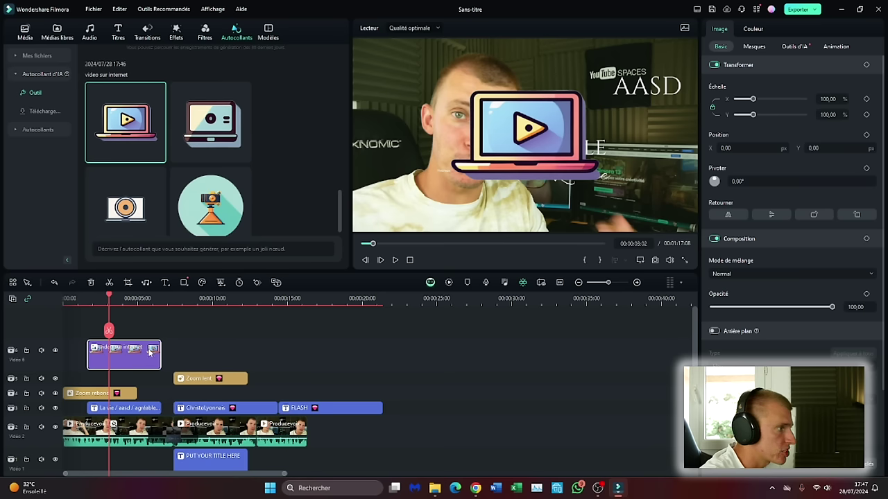
pyautogui.click(500, 141)
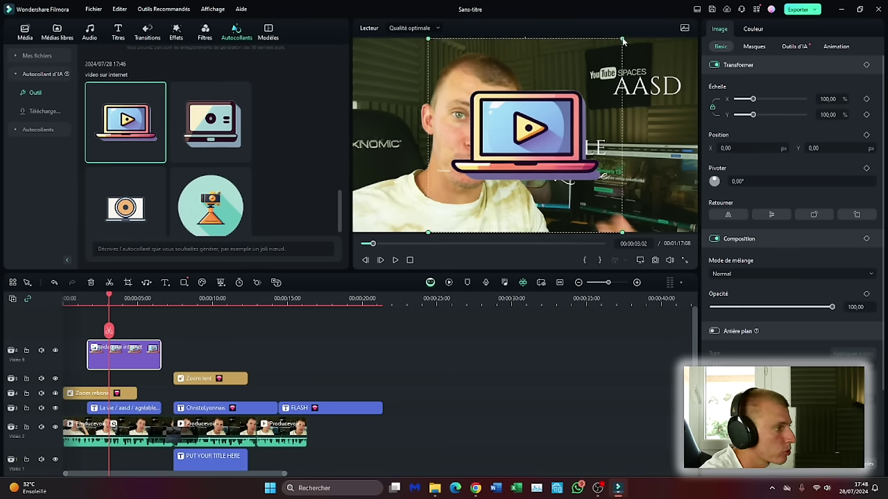
pyautogui.moveTo(623, 40); pyautogui.dragTo(485, 175)
pyautogui.moveTo(454, 207); pyautogui.dragTo(378, 74)
# Step: Add the standing grey elephant sticker on a new track at about 8 seconds, scaled to about 24% and placed beneath the YouTube Spaces logo
pyautogui.scroll(15, 301, 158)
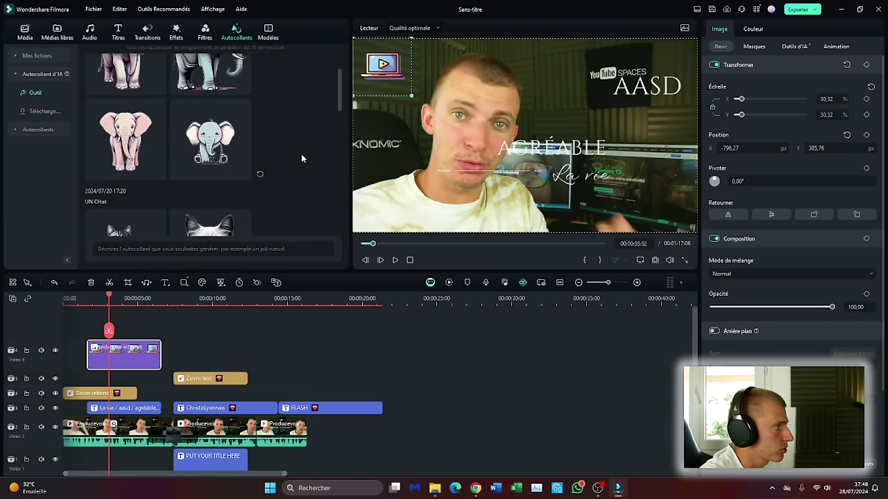
pyautogui.moveTo(221, 119); pyautogui.dragTo(196, 334)
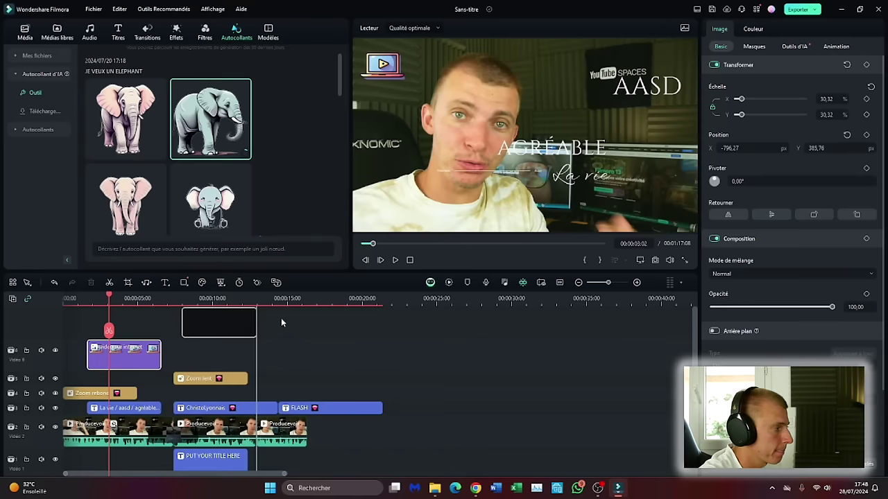
pyautogui.click(196, 298)
pyautogui.moveTo(556, 158); pyautogui.dragTo(555, 160)
pyautogui.moveTo(621, 36); pyautogui.dragTo(489, 170)
pyautogui.moveTo(465, 198); pyautogui.dragTo(664, 112)
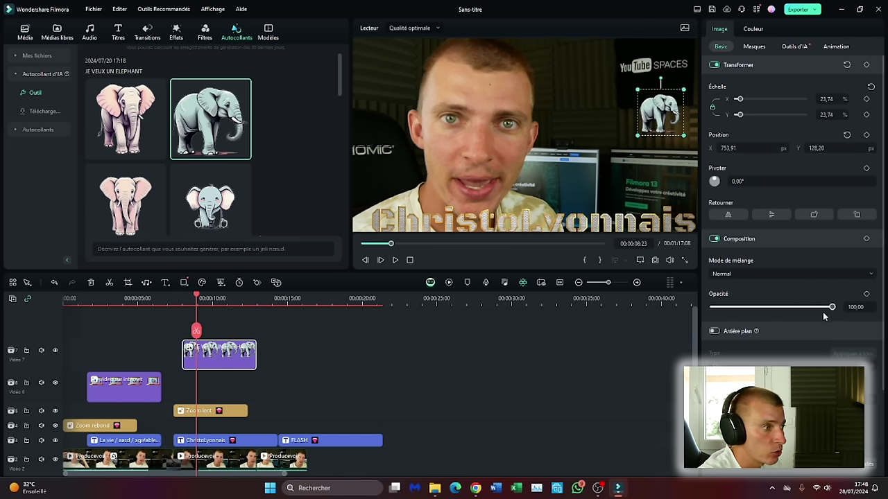
# Step: Examine the elephant sticker's AI tools and briefly try the Portrait IA option
pyautogui.moveTo(758, 310); pyautogui.dragTo(836, 309)
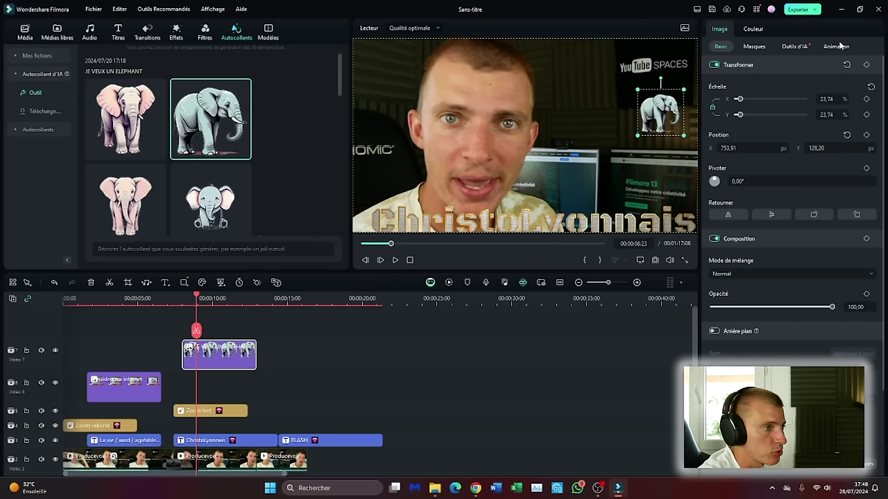
pyautogui.click(795, 46)
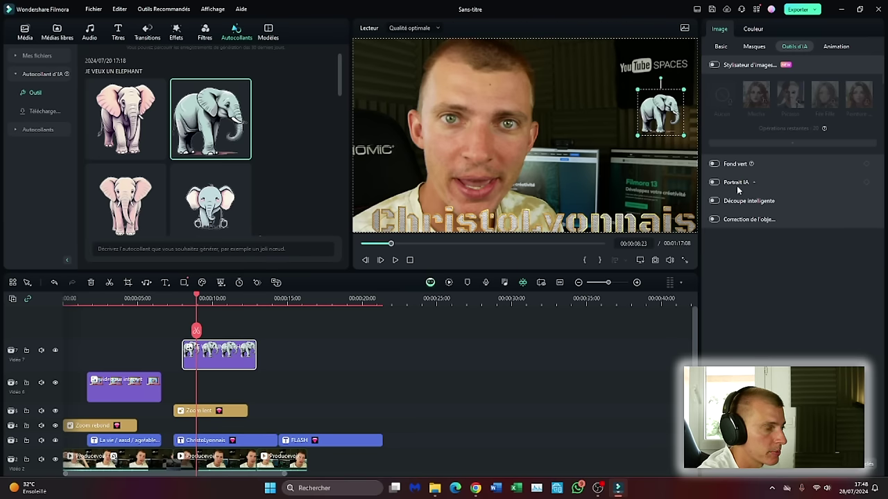
pyautogui.click(714, 182)
pyautogui.click(715, 183)
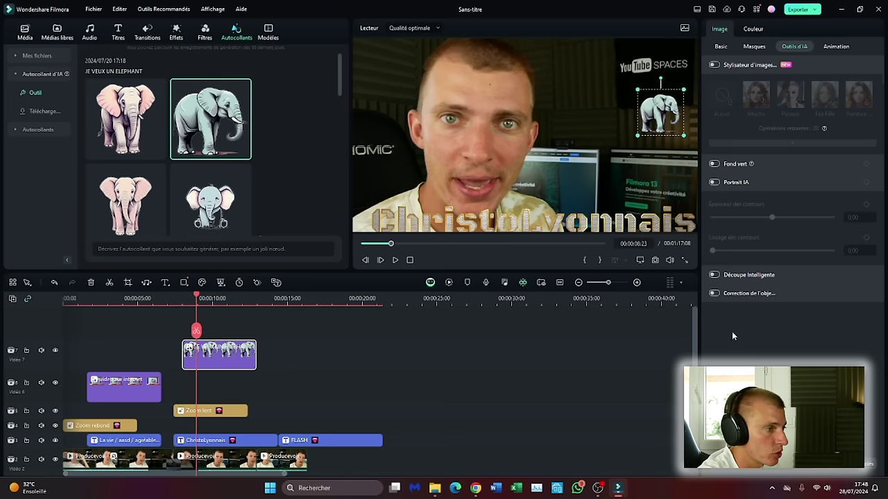
pyautogui.click(535, 378)
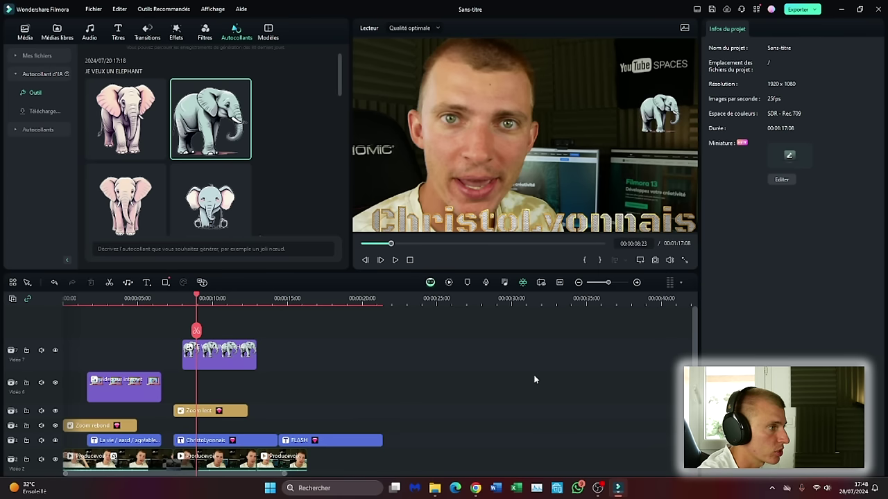
pyautogui.click(388, 83)
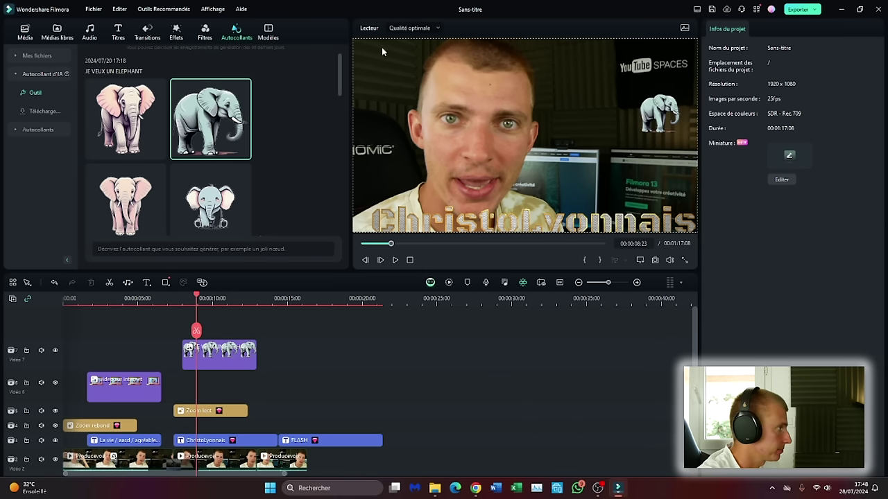
# Step: Browse the video templates in the Tendances and S'abonner categories
pyautogui.click(268, 33)
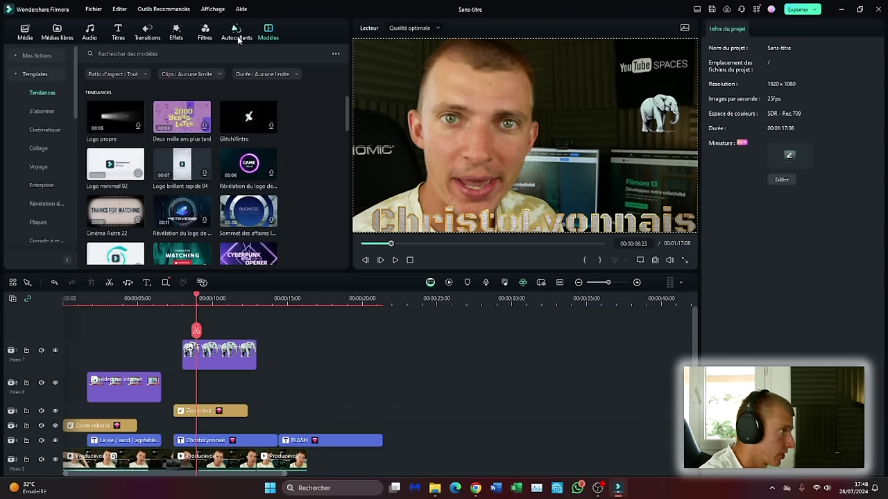
pyautogui.click(237, 39)
pyautogui.click(264, 38)
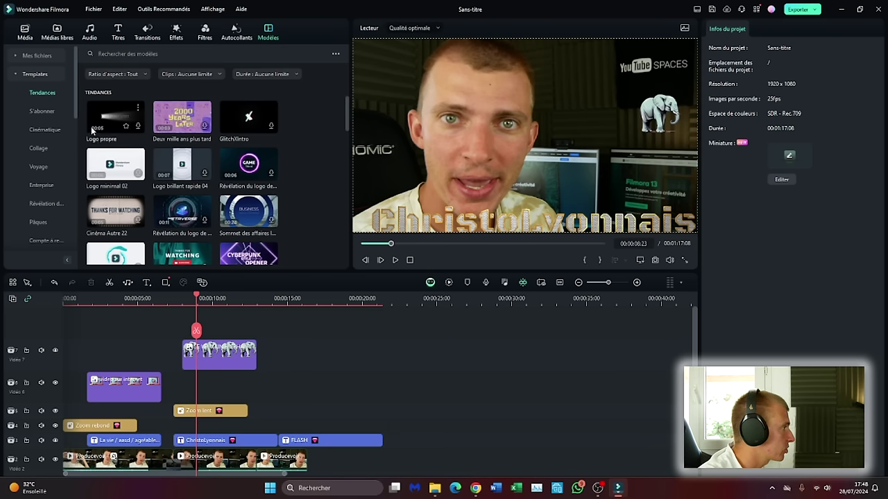
pyautogui.click(43, 112)
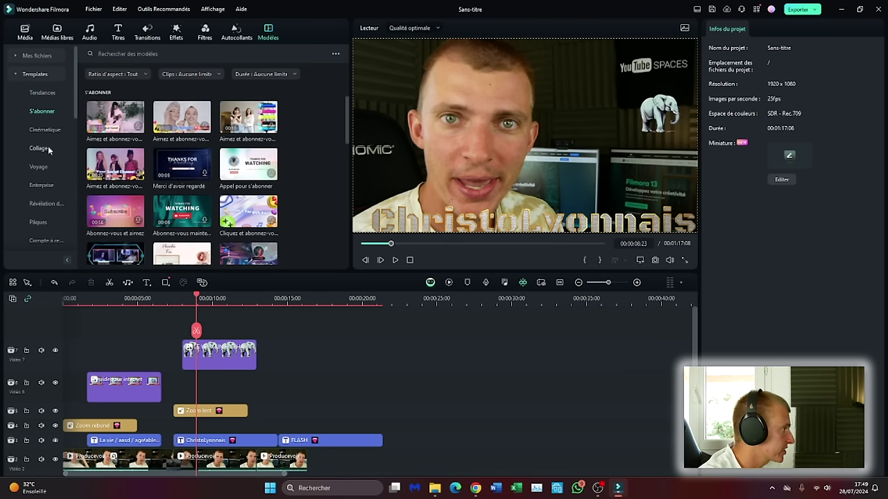
# Step: Generate SRT subtitles for the first video segment with Speech to Text, transcribing only the selected clip in Français (France)
pyautogui.rightClick(85, 386)
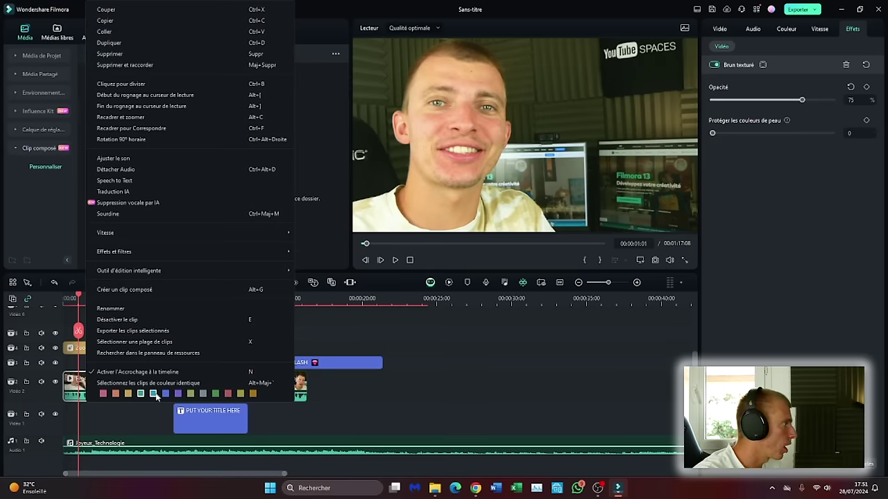
pyautogui.click(224, 181)
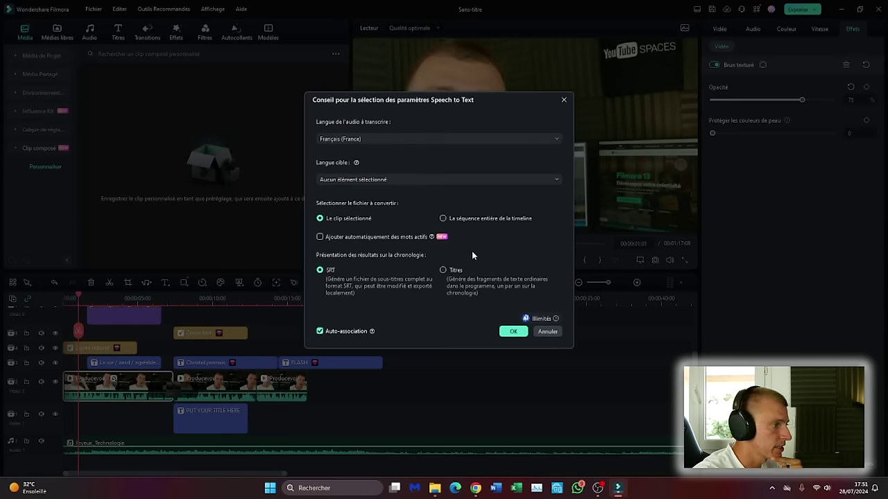
pyautogui.click(512, 331)
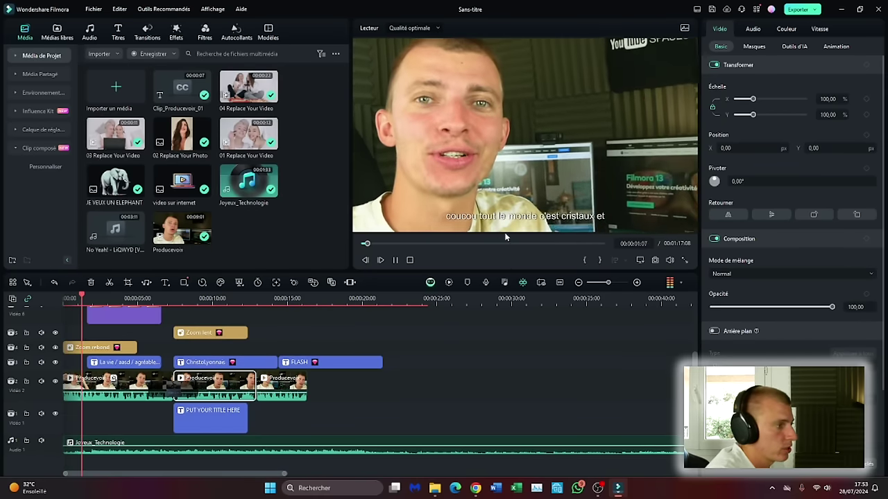
# Step: Play back the opening segment to check the generated subtitles
pyautogui.click(582, 221)
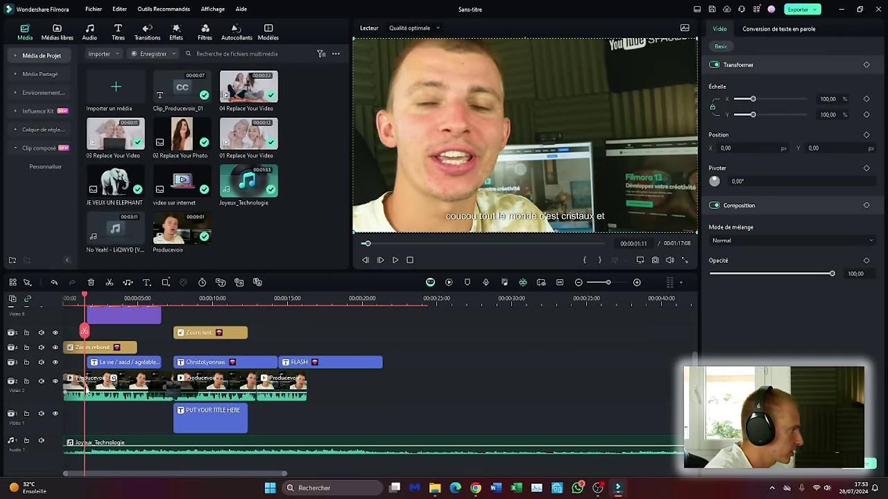
pyautogui.press('space')
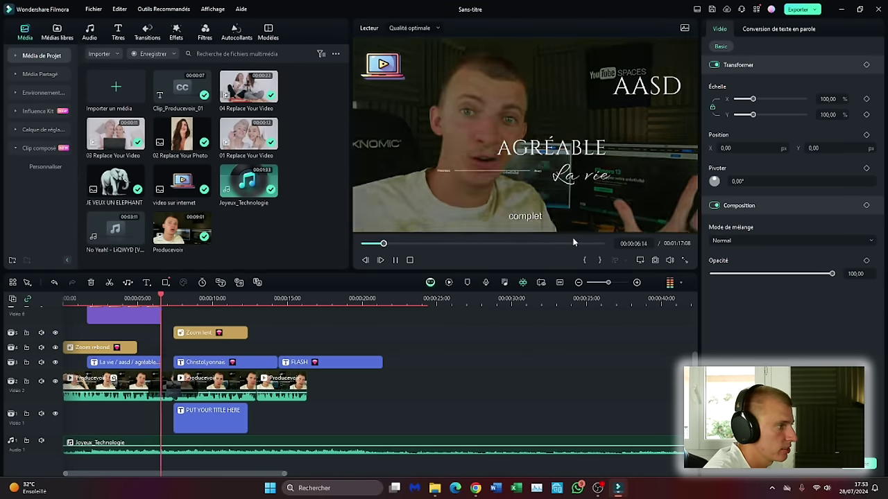
pyautogui.press('space')
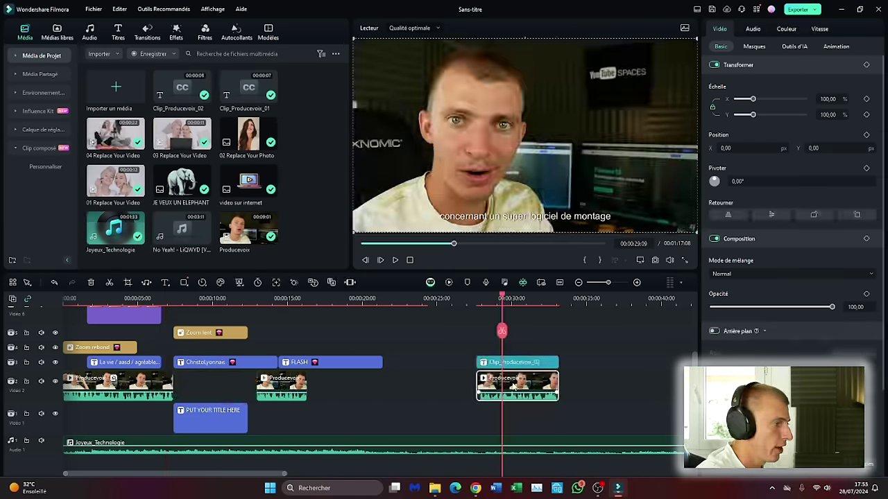
# Step: Translate the audio and text of the segment at about 28 seconds from Français (France) to Anglais (US) with Traduction IA
pyautogui.rightClick(513, 386)
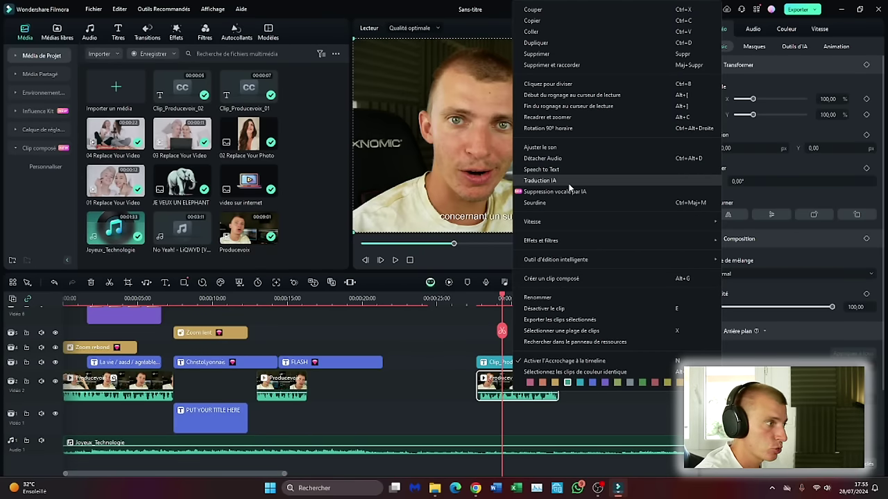
pyautogui.click(541, 181)
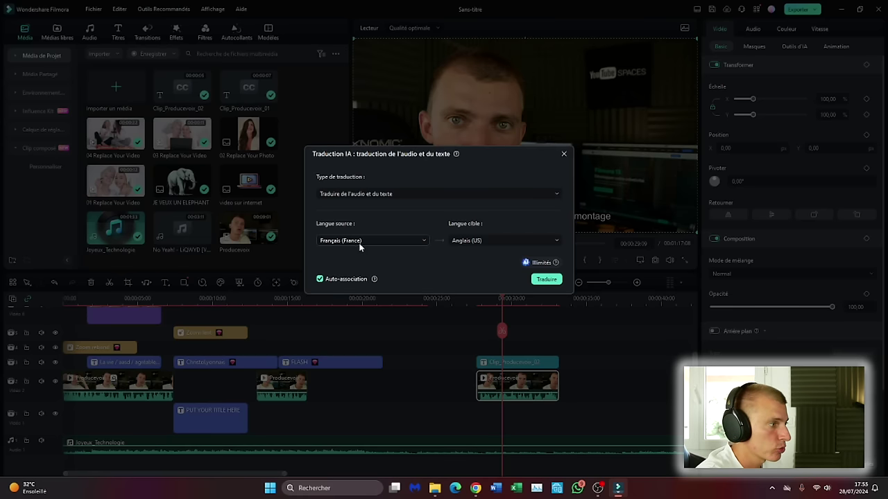
pyautogui.click(540, 284)
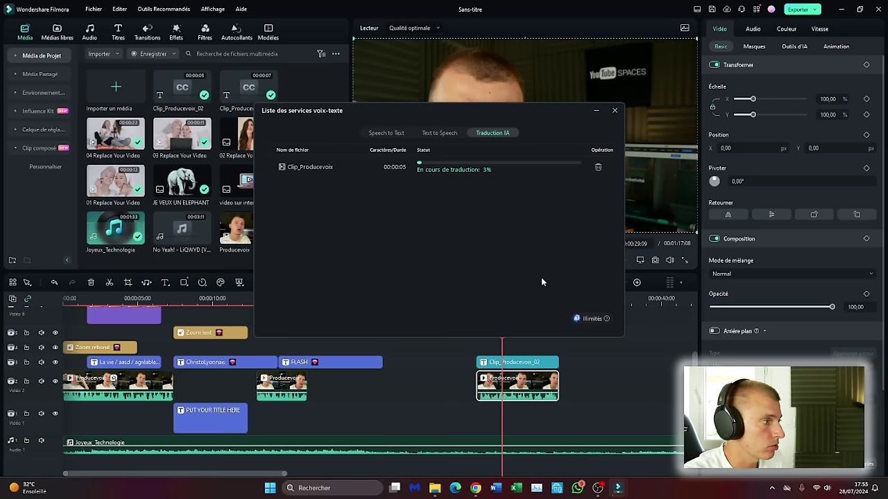
pyautogui.click(615, 111)
# Step: Delete the French subtitle clip Clip_Producevoix_02 and play back the translated segment with its English subtitles
pyautogui.click(523, 363)
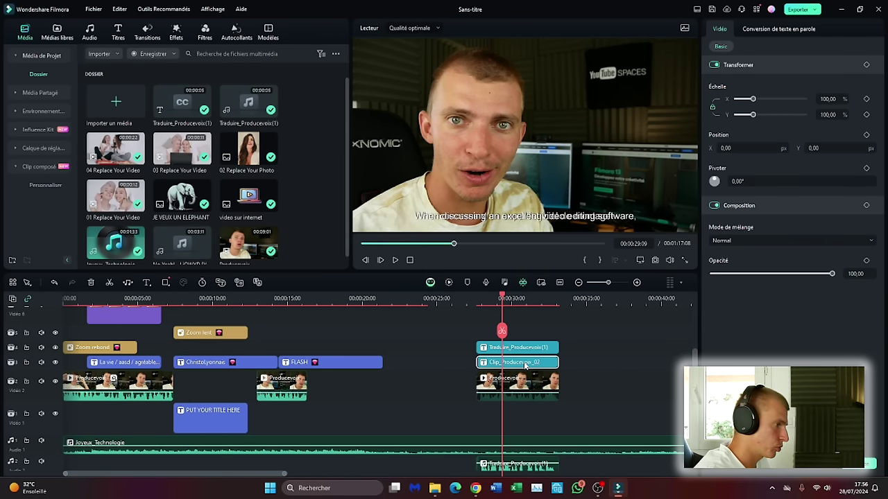
pyautogui.press('Delete')
pyautogui.press('space')
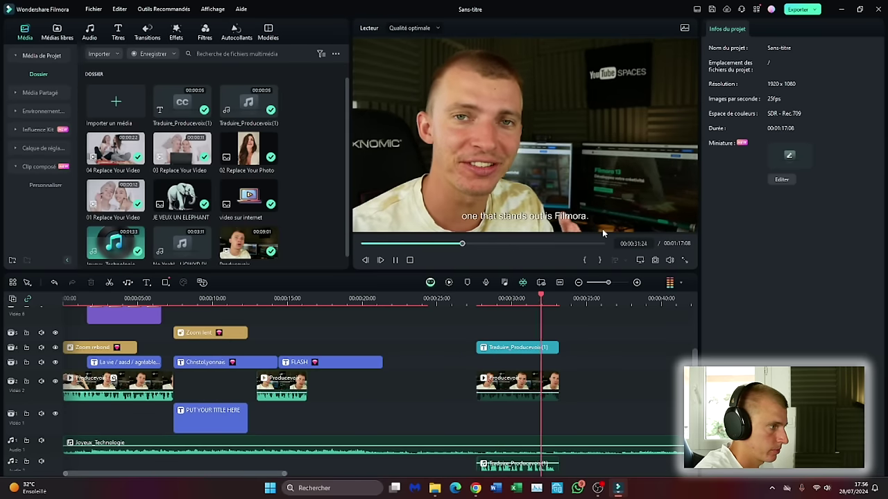
pyautogui.press('space')
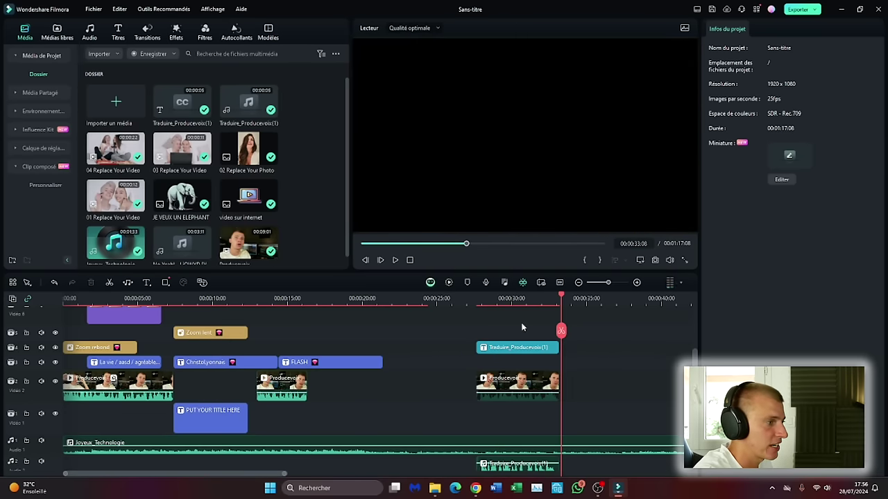
# Step: Restore the French subtitle clip, delete the English subtitle clip Traduire_Producevoix(1) instead, and play back the dubbed segment
pyautogui.click(486, 303)
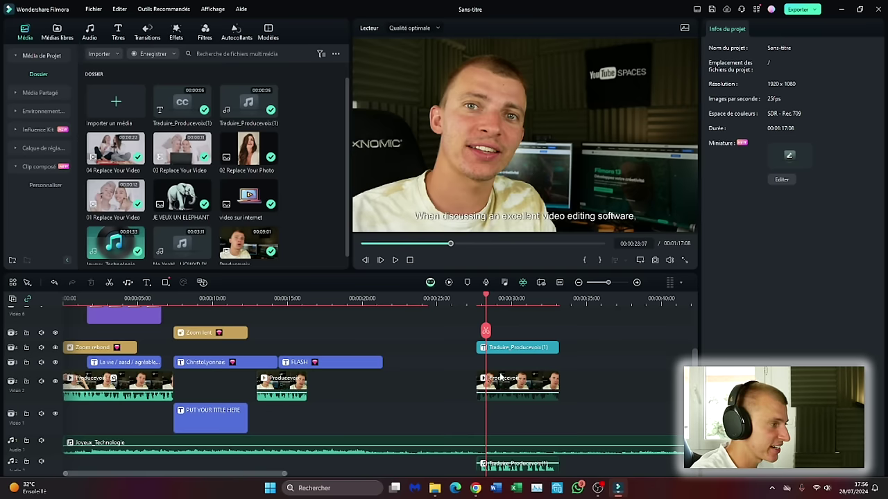
pyautogui.click(504, 349)
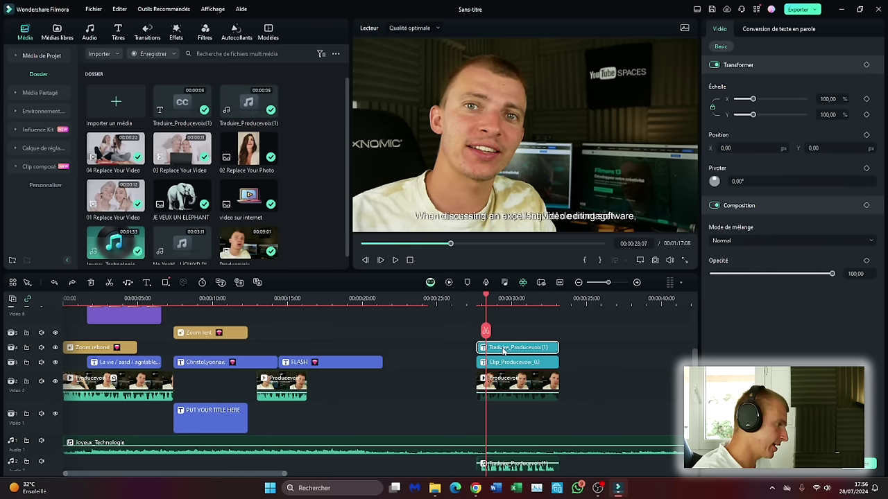
pyautogui.press('Delete')
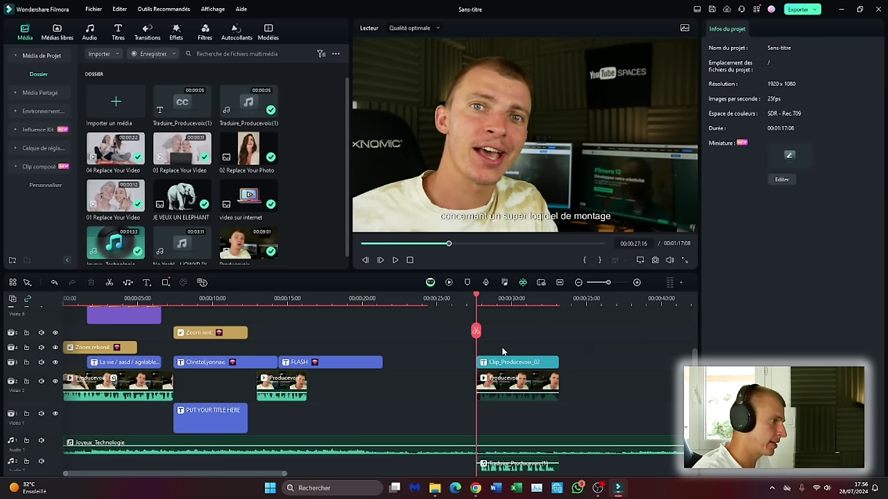
pyautogui.press('space')
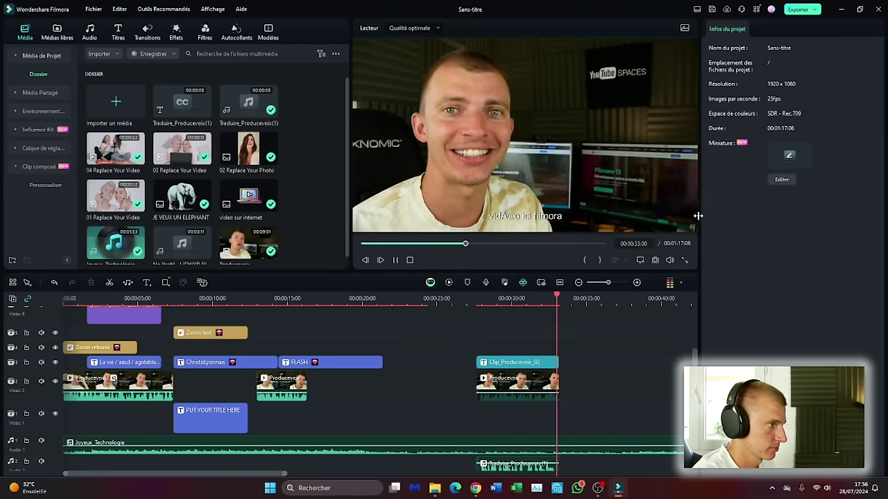
# Step: Apply the preset animation Fondu en entrée to the dubbed video segment and play it back from its beginning
pyautogui.click(517, 389)
pyautogui.click(511, 297)
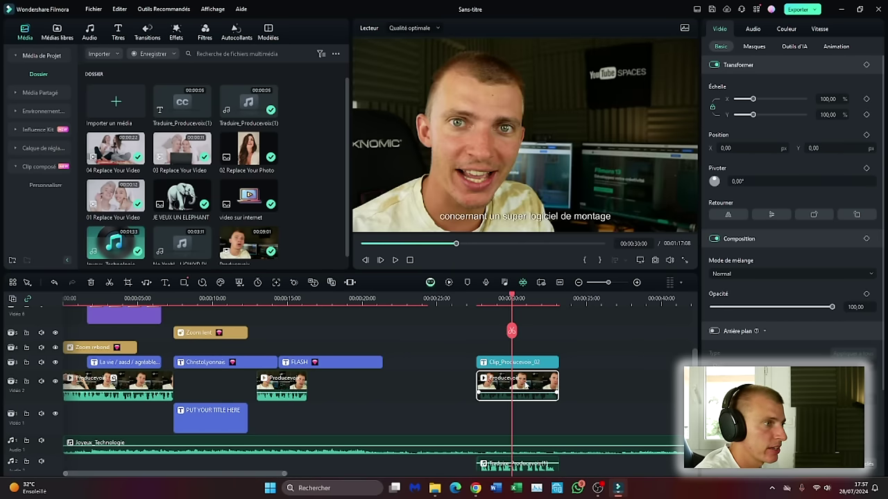
pyautogui.click(826, 47)
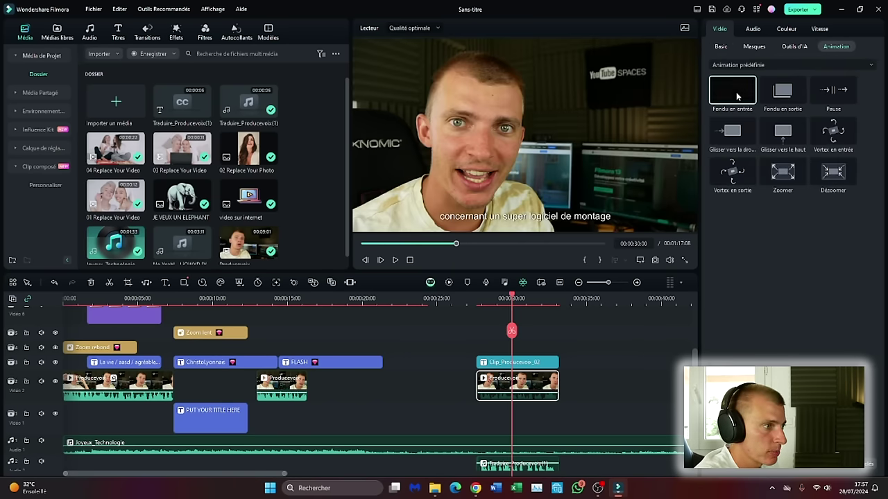
pyautogui.click(737, 95)
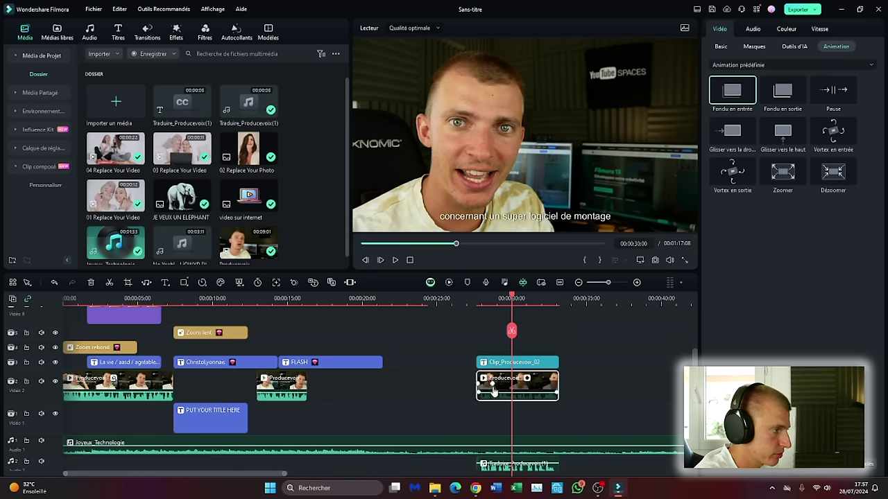
pyautogui.click(480, 297)
pyautogui.press('space')
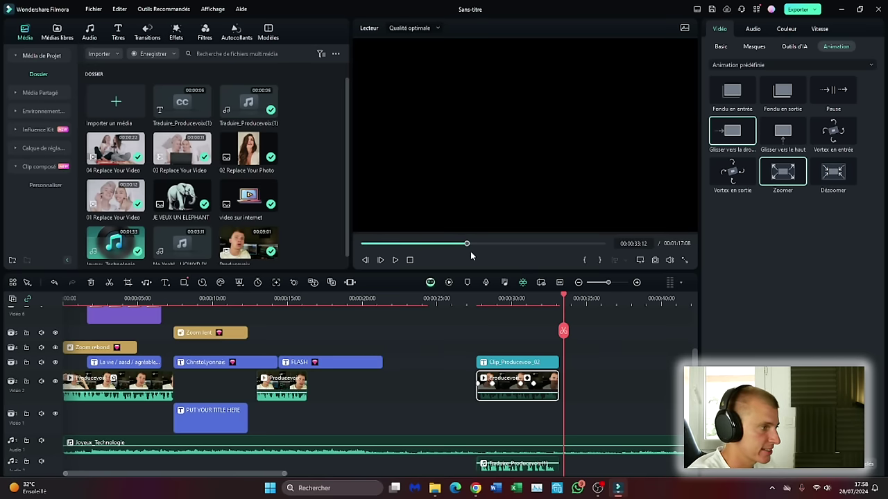
# Step: Ask the Filmora Copilot assistant "comment créer une musique ?"
pyautogui.click(430, 283)
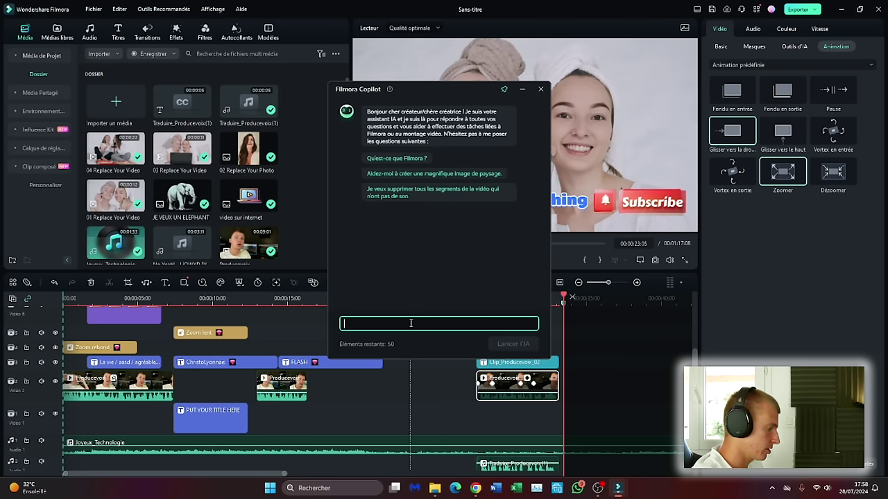
pyautogui.write('commen')
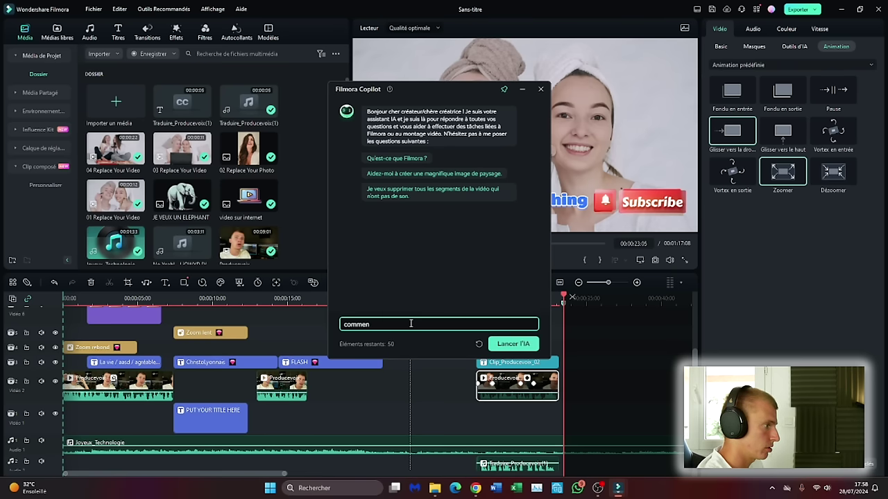
pyautogui.write('t créer ubne')
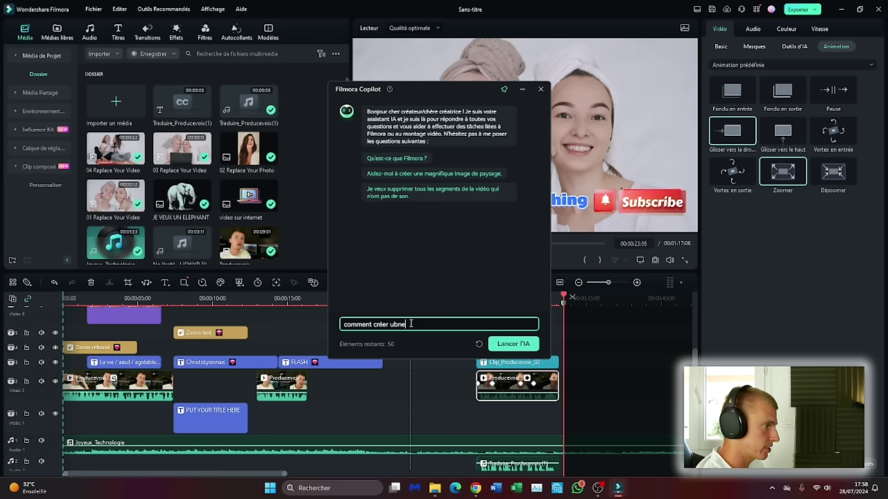
pyautogui.write(' musique ?')
pyautogui.press('Return')
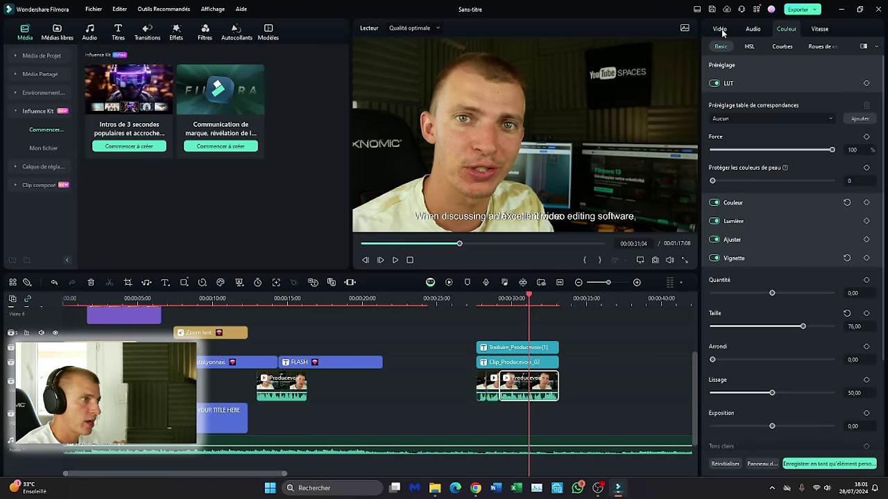
# Step: Set the audio pitch (Hauteur de ton) of the selected segment at about 31 seconds to -1,00 and look through the equalizer presets
pyautogui.click(722, 29)
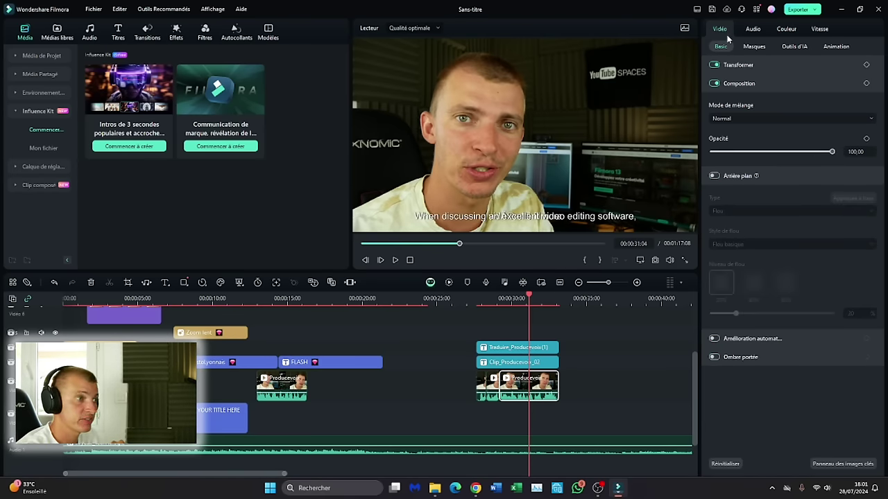
pyautogui.click(753, 31)
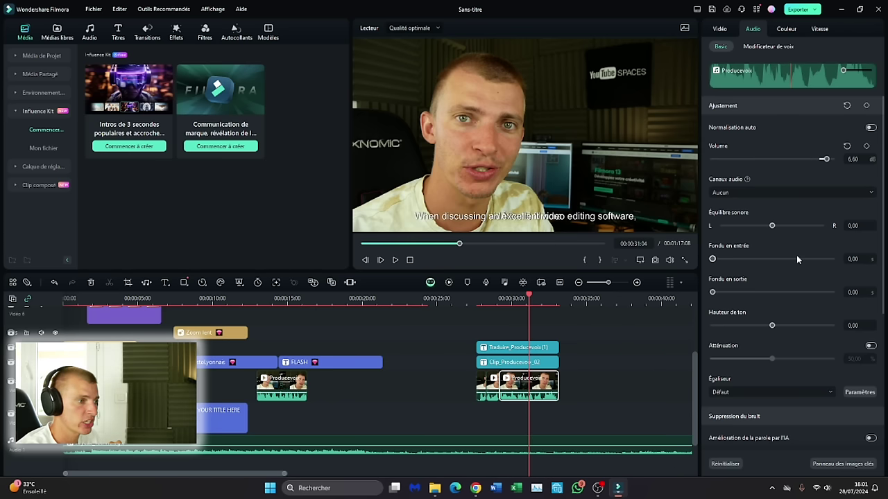
pyautogui.scroll(-1, 796, 256)
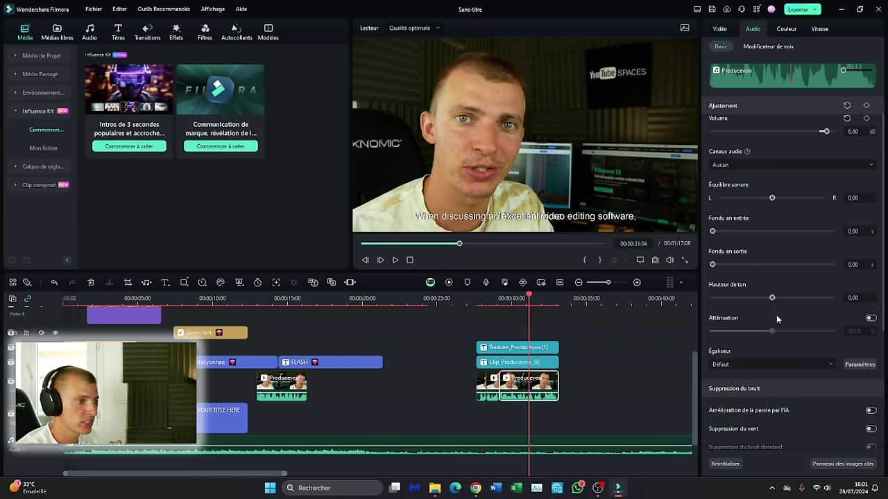
pyautogui.moveTo(802, 303); pyautogui.dragTo(767, 304)
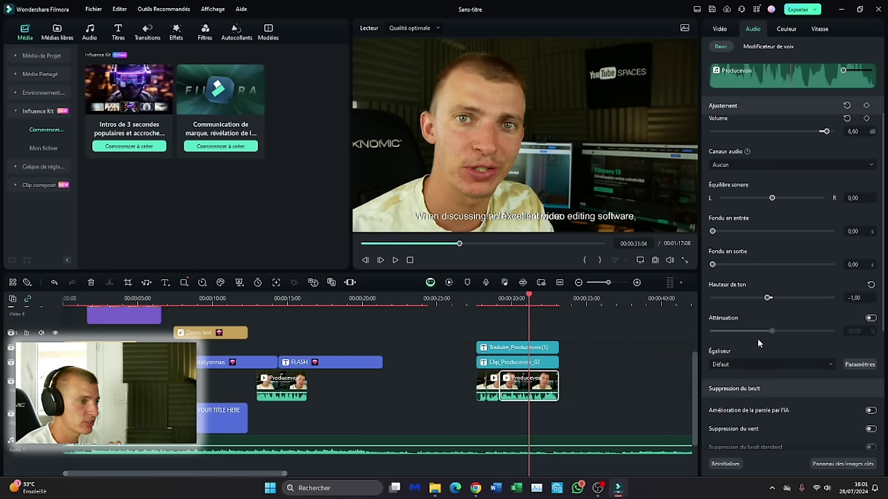
pyautogui.scroll(-2, 758, 339)
pyautogui.click(739, 309)
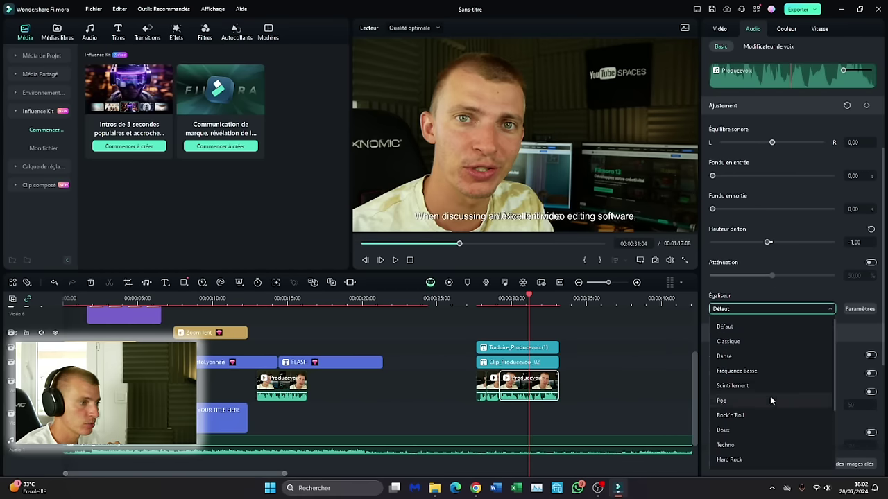
pyautogui.click(807, 290)
pyautogui.scroll(2, 774, 215)
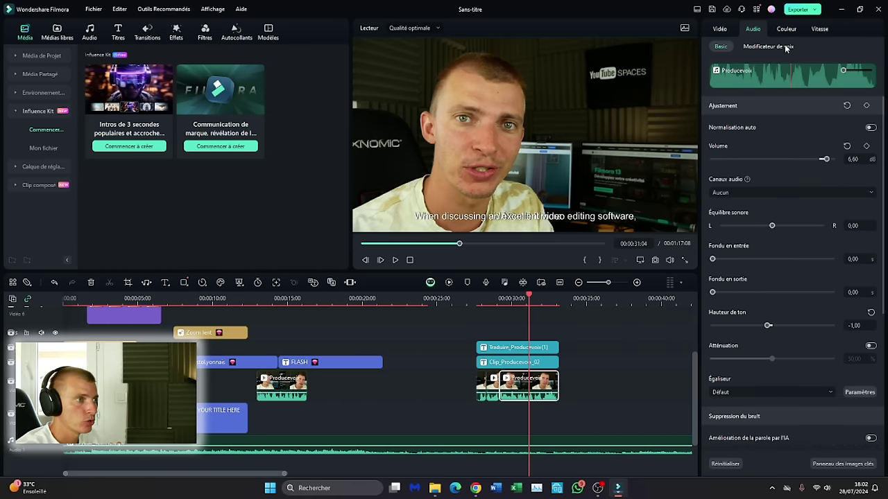
# Step: Lower one of the basic colour correction values of the selected video segment at about 31 seconds
pyautogui.click(786, 29)
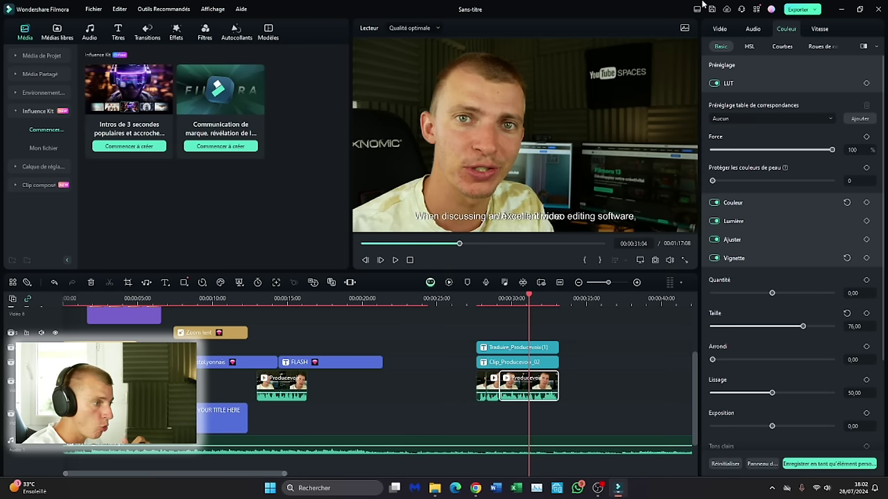
pyautogui.scroll(-3, 774, 292)
pyautogui.moveTo(771, 310); pyautogui.dragTo(748, 310)
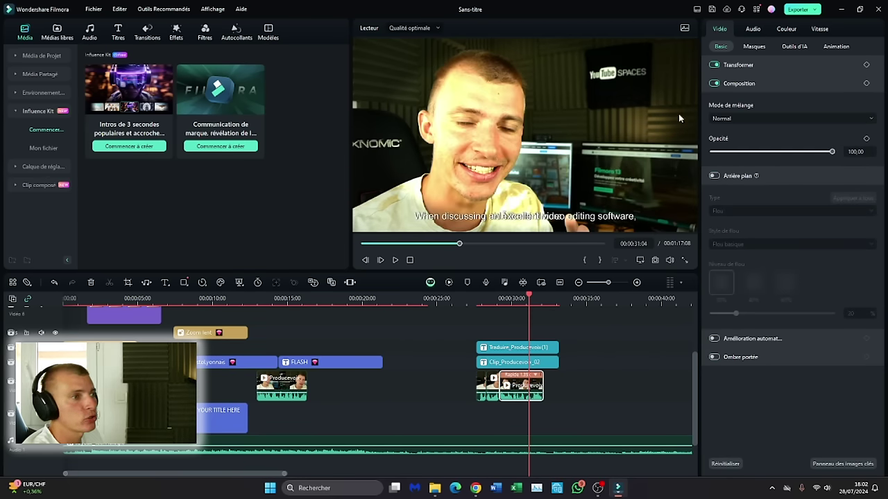
# Step: Open the local export settings, look through the available output formats and choose MP4
pyautogui.click(797, 10)
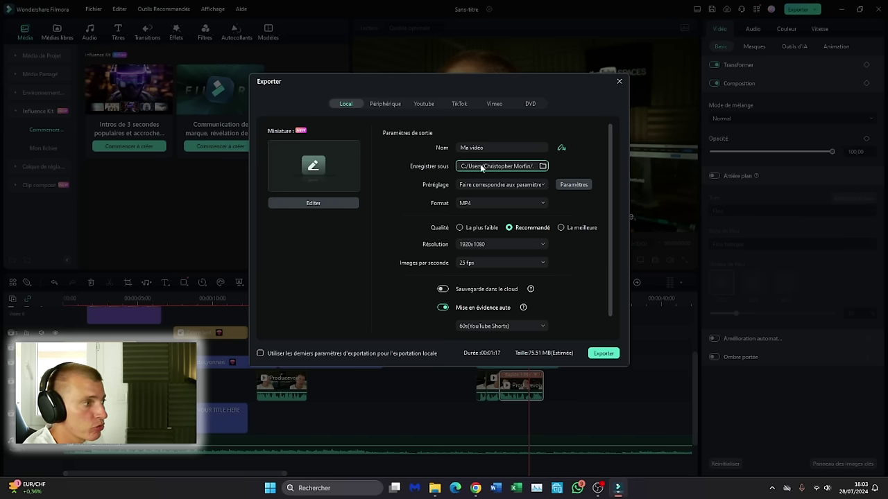
pyautogui.click(495, 203)
pyautogui.scroll(-5, 486, 347)
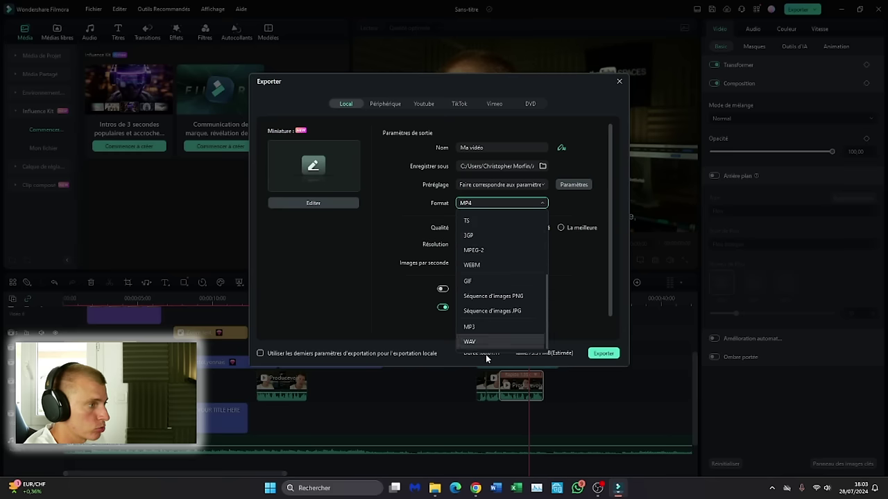
pyautogui.scroll(5, 499, 253)
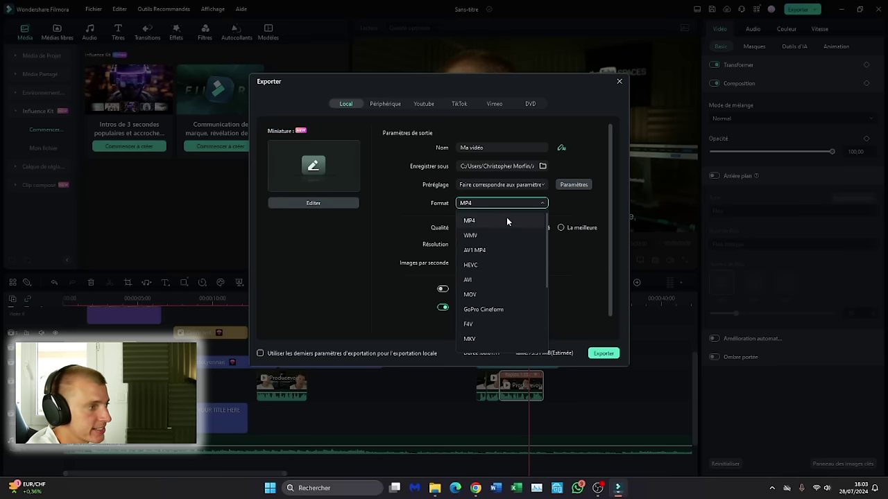
pyautogui.scroll(-5, 510, 284)
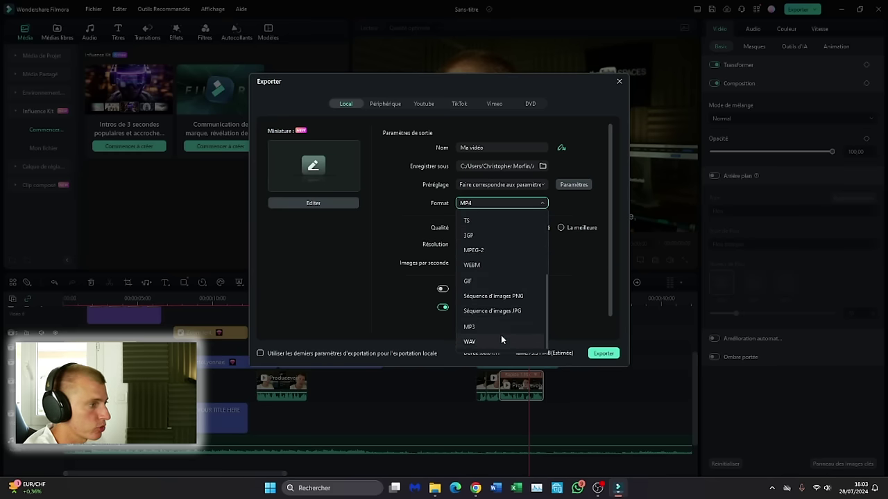
pyautogui.scroll(5, 508, 228)
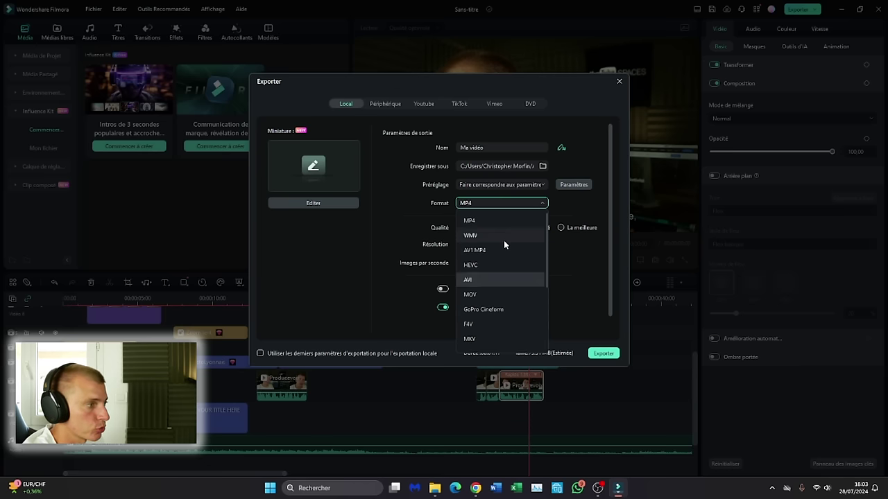
pyautogui.click(505, 222)
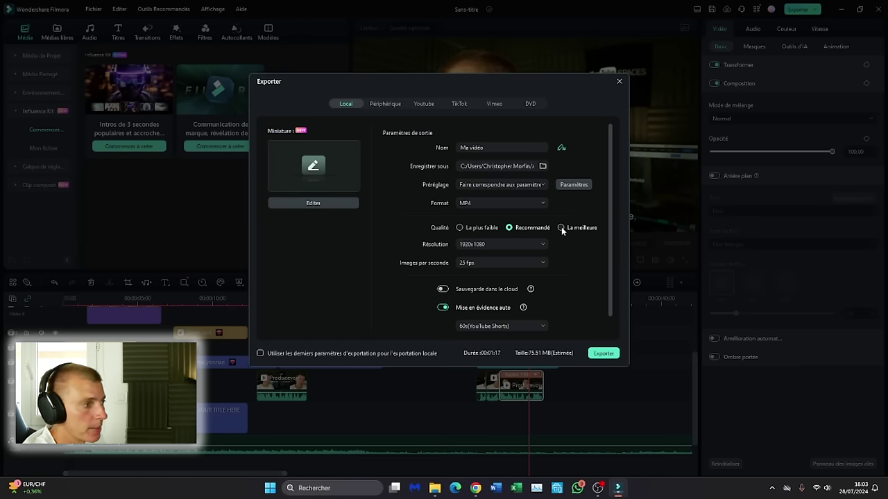
# Step: Set the export resolution to 1920x1080 at 25 fps and start exporting the video
pyautogui.click(470, 244)
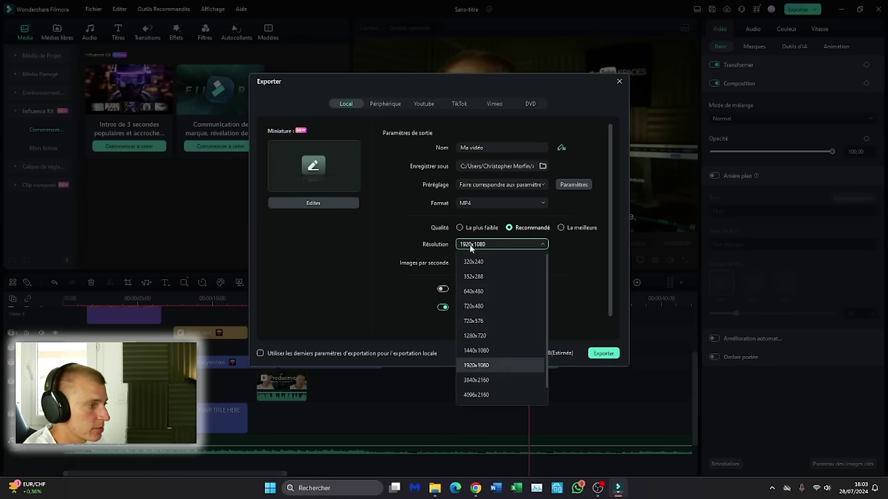
pyautogui.click(504, 368)
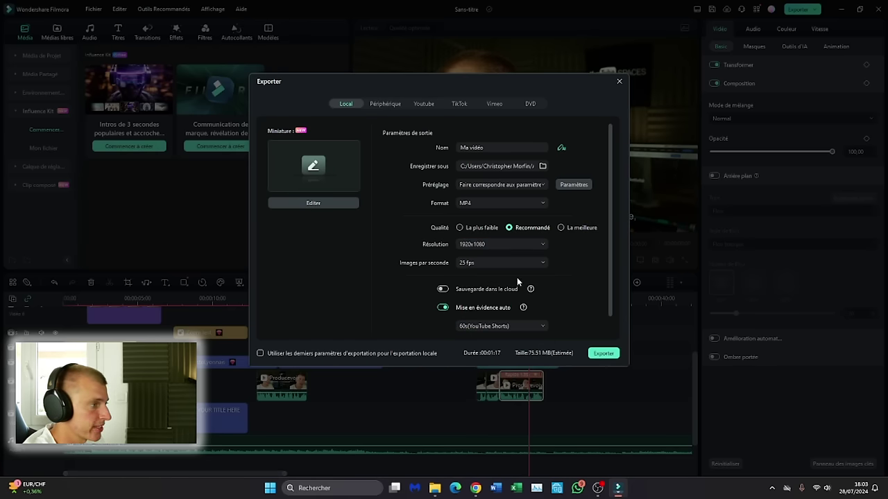
pyautogui.click(468, 263)
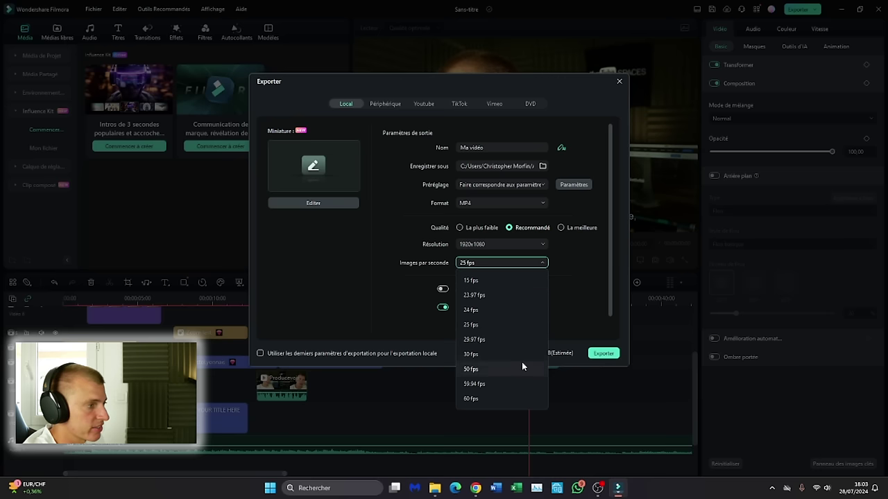
pyautogui.click(516, 326)
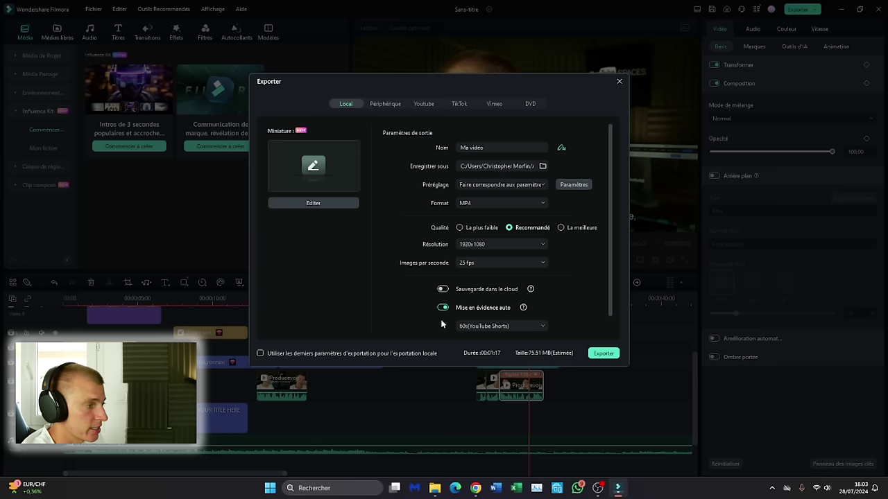
pyautogui.click(603, 354)
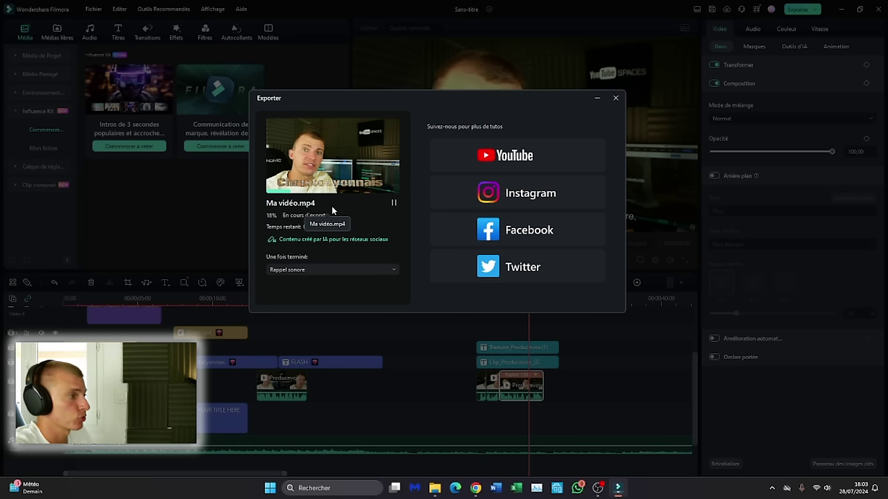
# Step: Generate French YouTube video titles with Rédaction IA for the subject "montage vidéo avec IA"
pyautogui.click(306, 239)
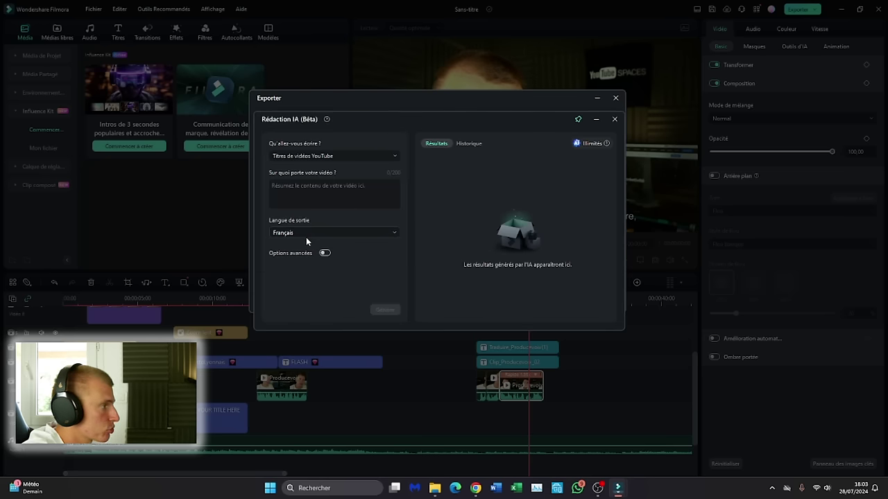
pyautogui.click(331, 155)
pyautogui.click(331, 157)
pyautogui.click(338, 205)
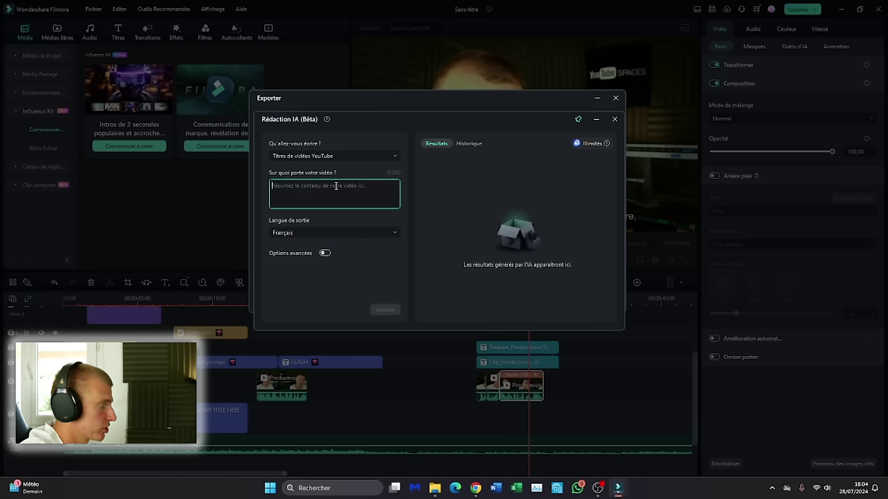
pyautogui.write('montage vidéo avec IA')
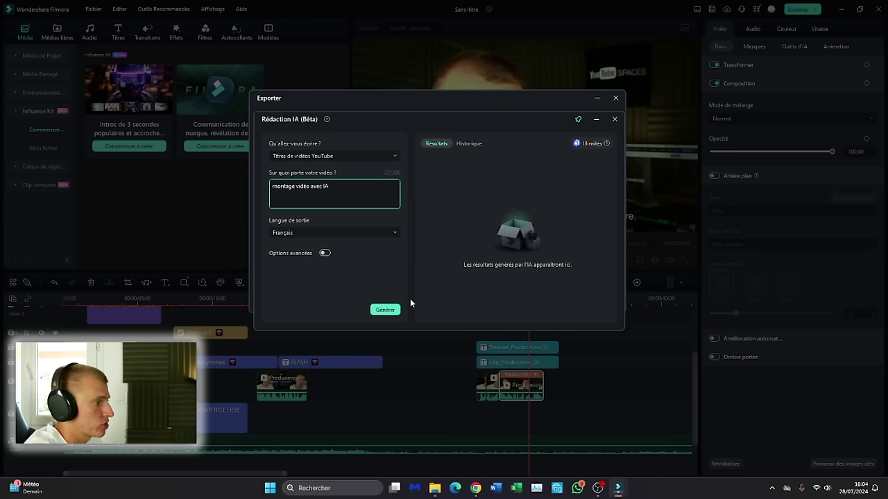
pyautogui.click(390, 309)
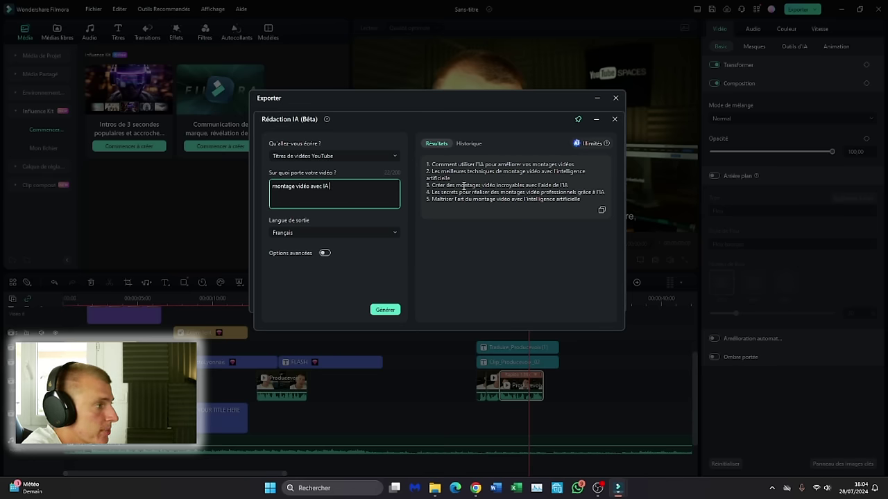
# Step: Generate YouTube video descriptions (Descriptions de vidéos YouTube) for the same subject with Rédaction IA and copy the third one
pyautogui.click(294, 156)
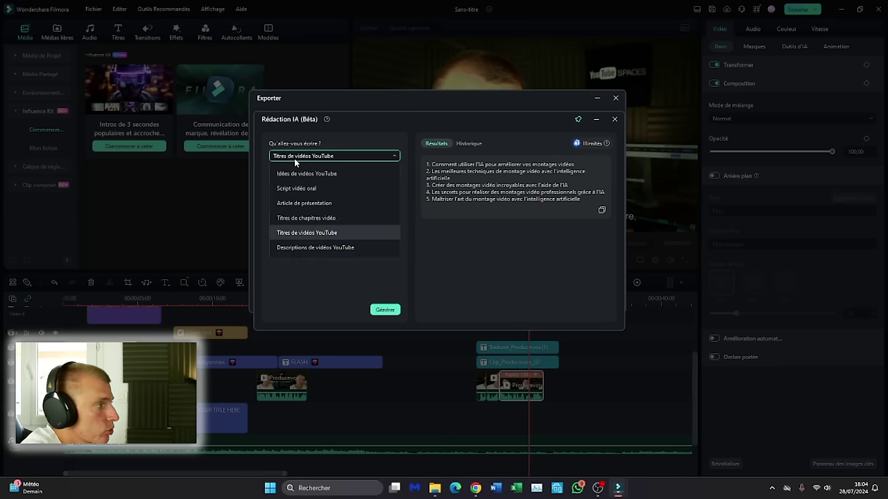
pyautogui.click(294, 158)
pyautogui.click(294, 159)
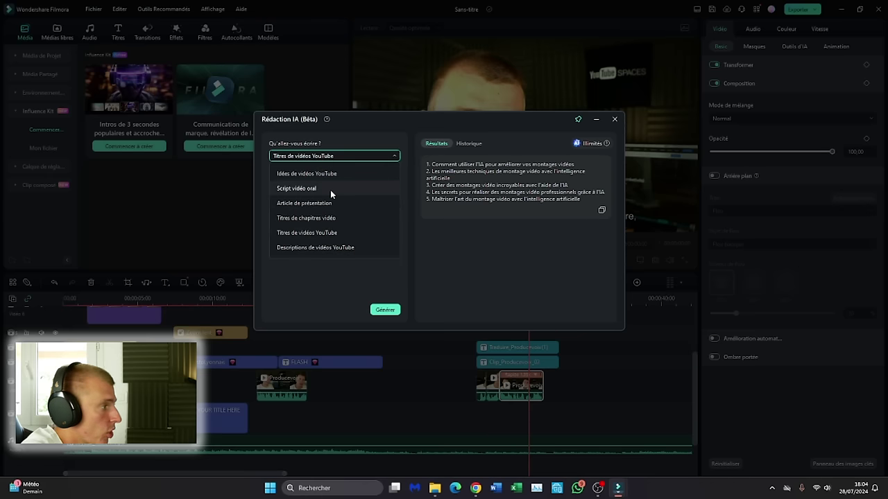
pyautogui.click(353, 249)
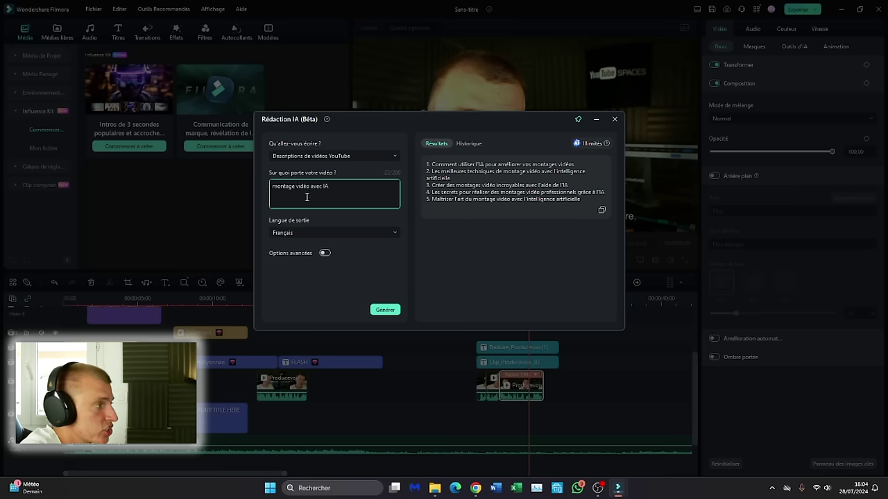
pyautogui.click(387, 309)
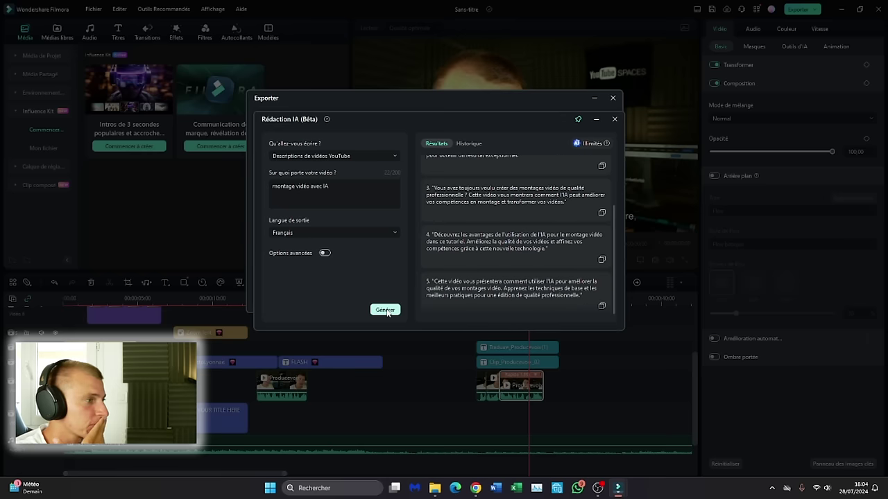
pyautogui.click(602, 213)
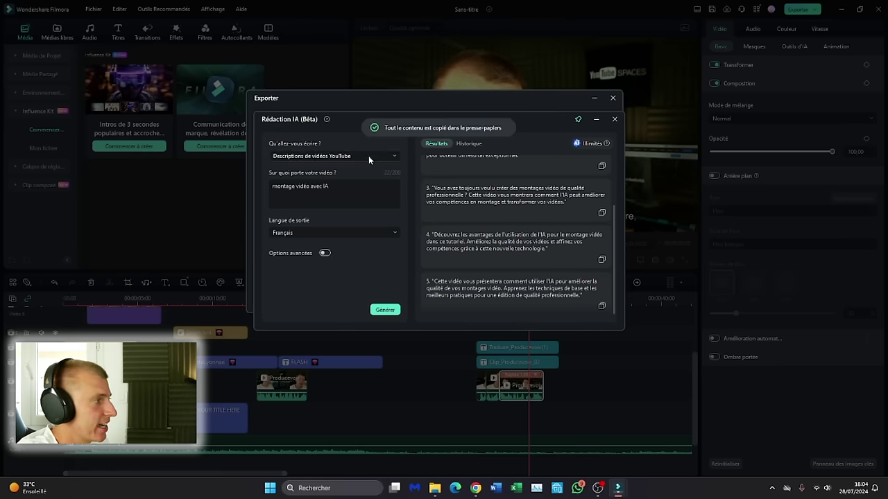
pyautogui.click(317, 156)
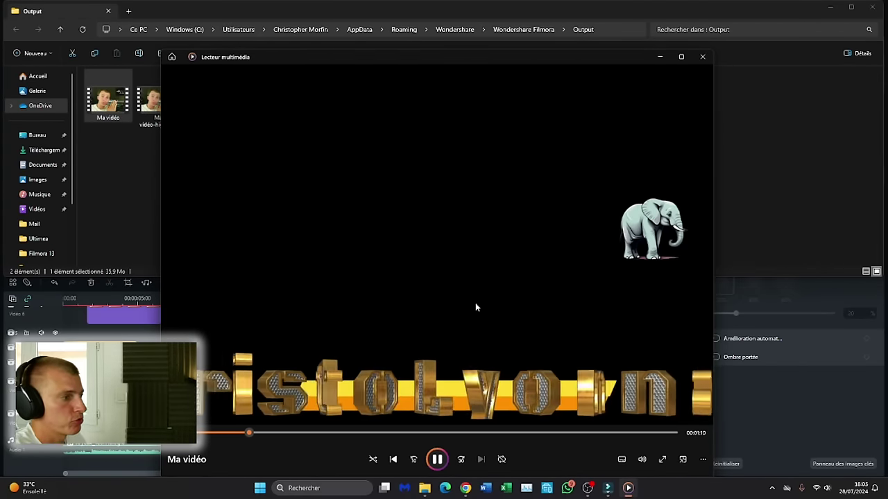
# Step: Check the exported video Ma vidéo in the media player at several points, then from near its beginning
pyautogui.click(316, 433)
pyautogui.click(418, 433)
pyautogui.click(489, 434)
pyautogui.click(573, 433)
pyautogui.click(254, 434)
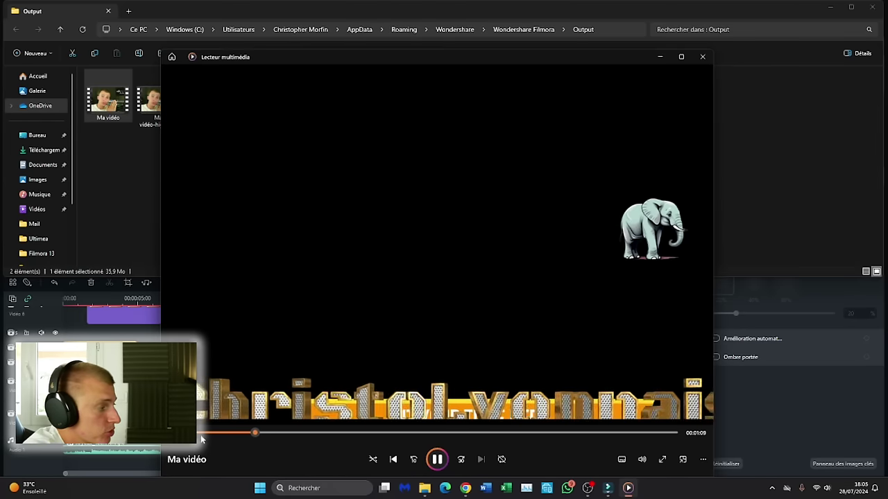
pyautogui.click(205, 433)
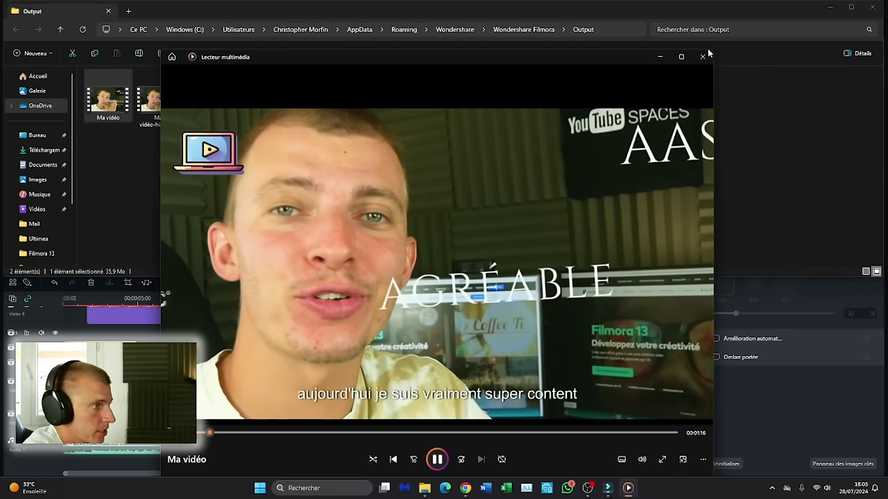
# Step: Close the media player, return to Filmora and place the playhead near the start of the timeline
pyautogui.click(702, 58)
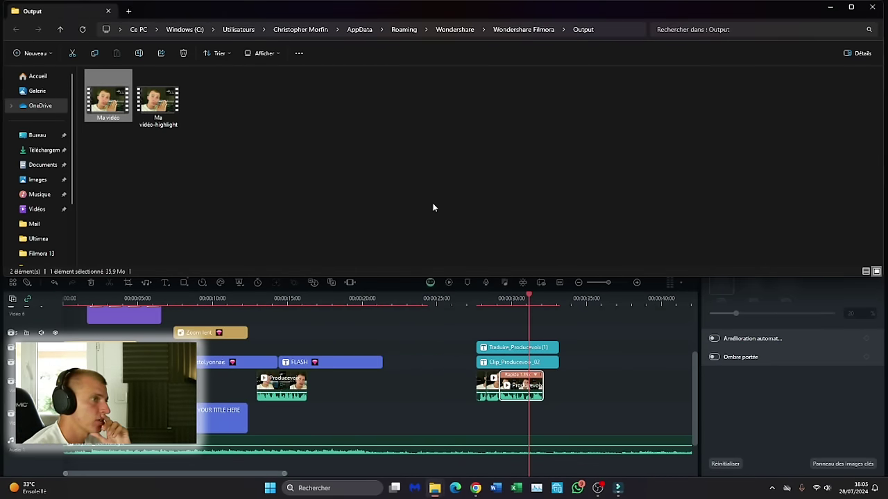
pyautogui.click(832, 8)
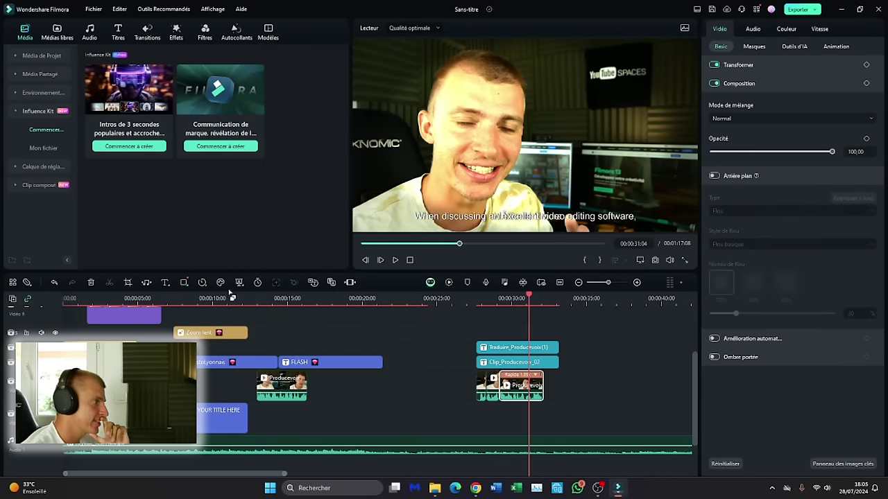
pyautogui.click(69, 297)
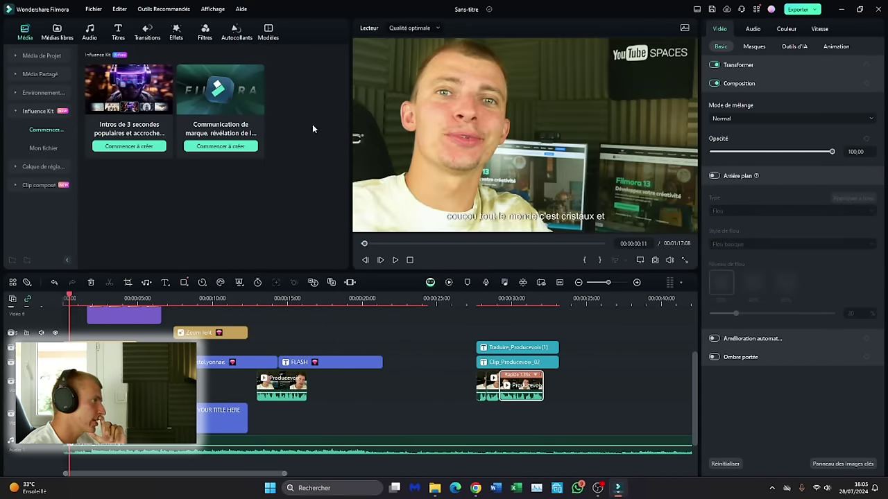